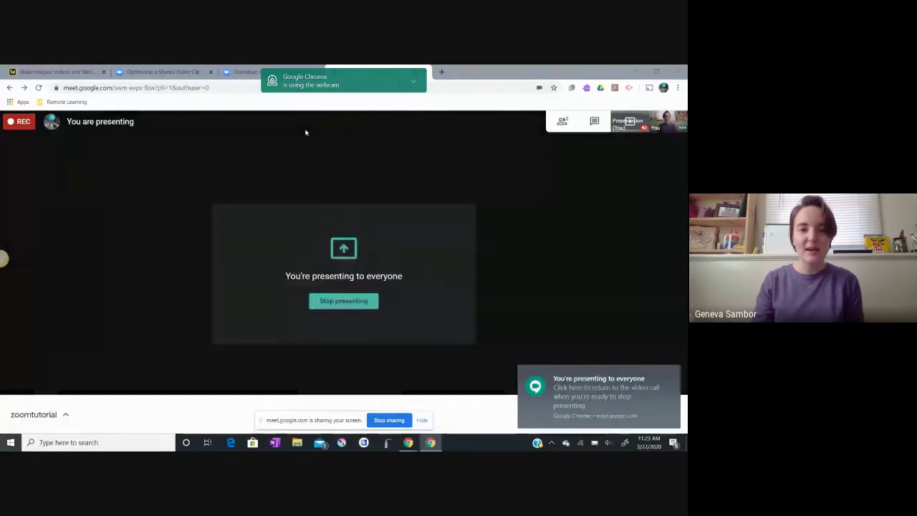
- Open the Zoom Download Center page and review the available meeting client, mobile app and plugin downloads
left_click(240, 73)
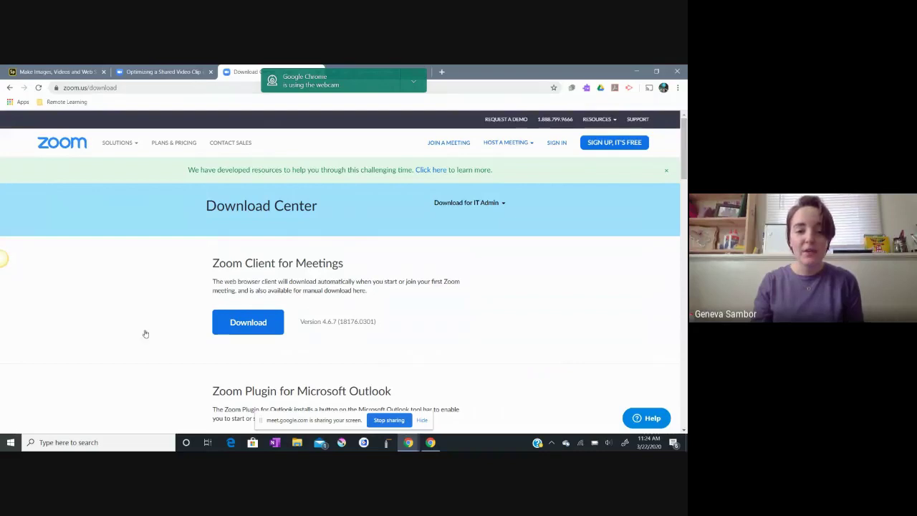
scroll(120, 330, "down", 1)
scroll(120, 330, "down", 5)
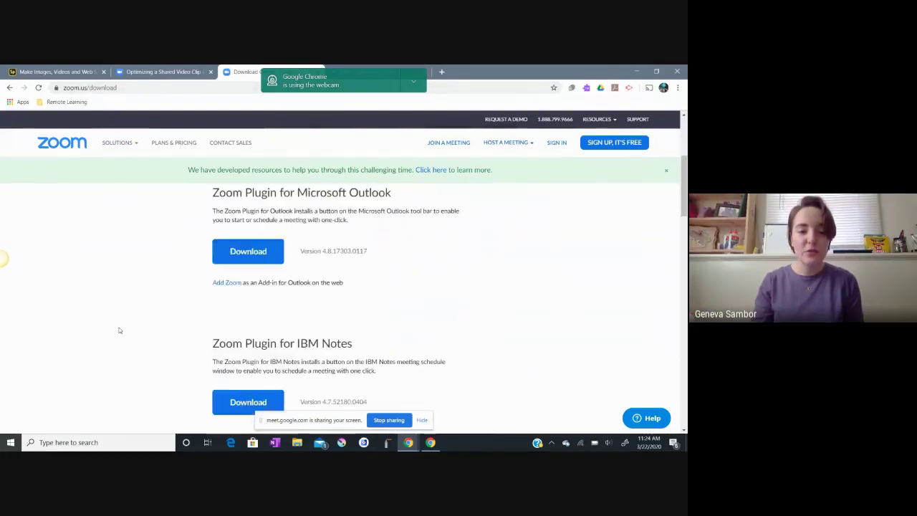
scroll(120, 327, "down", 4)
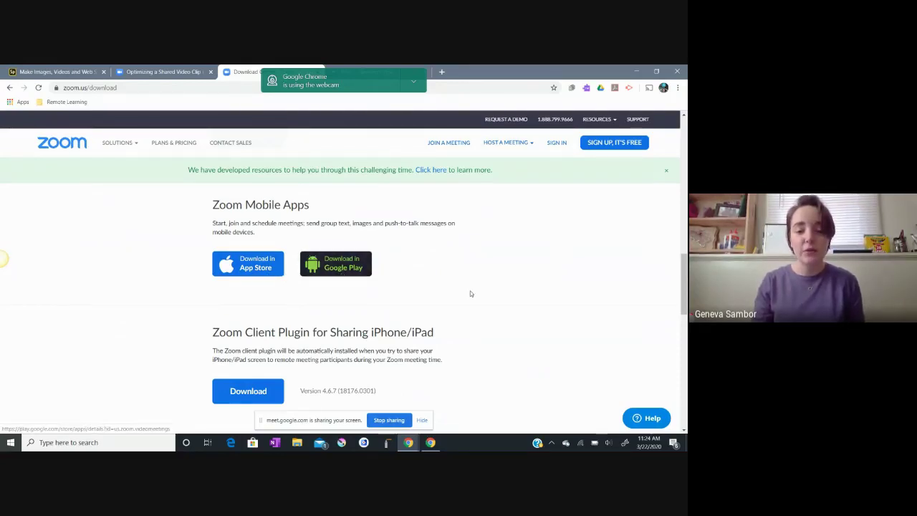
scroll(471, 293, "down", 3)
scroll(469, 293, "down", 3)
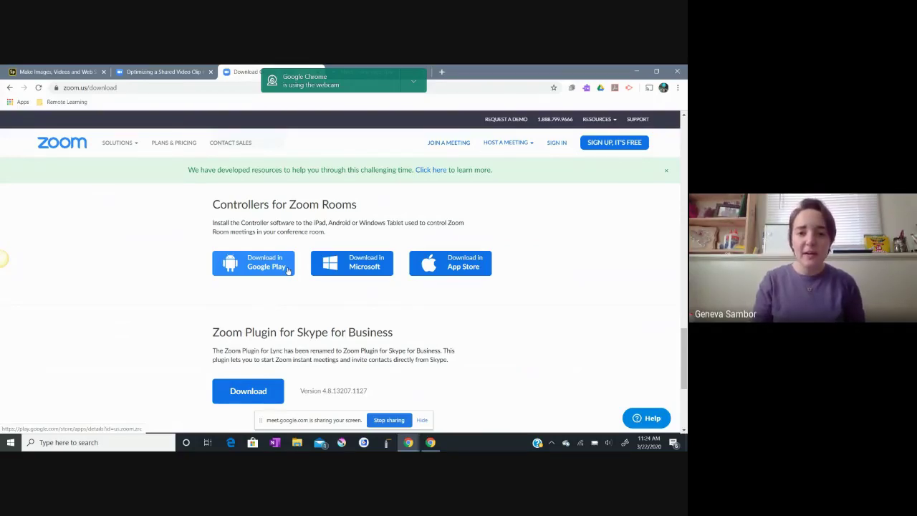
- Search the computer for "zoom", launch the Zoom desktop app and start a new meeting
left_click(106, 444)
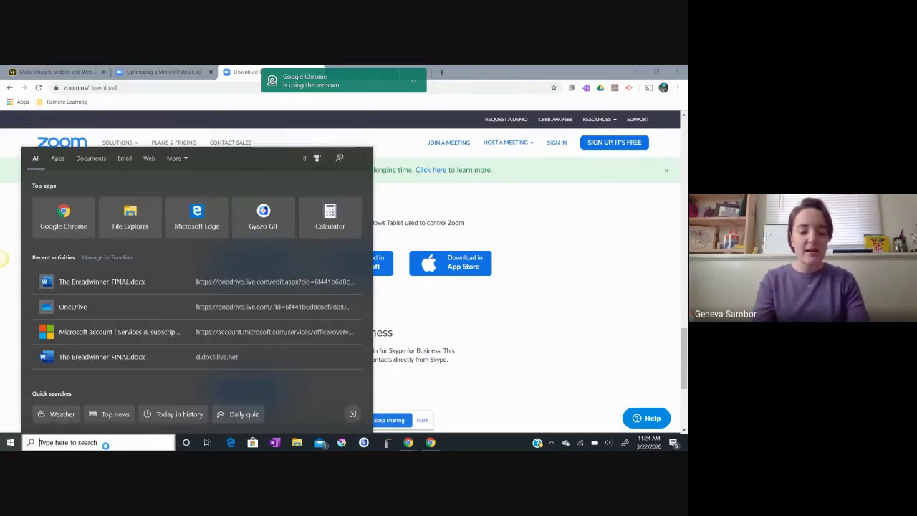
type("zoom")
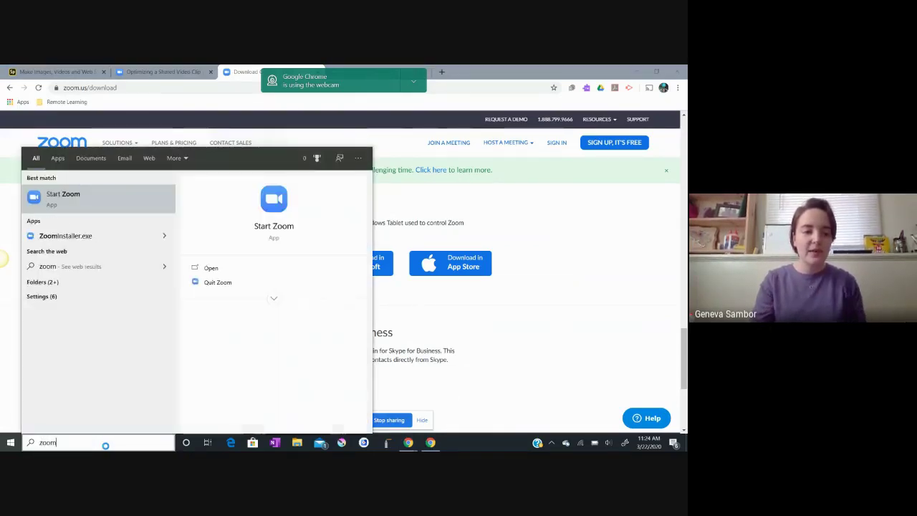
left_click(77, 204)
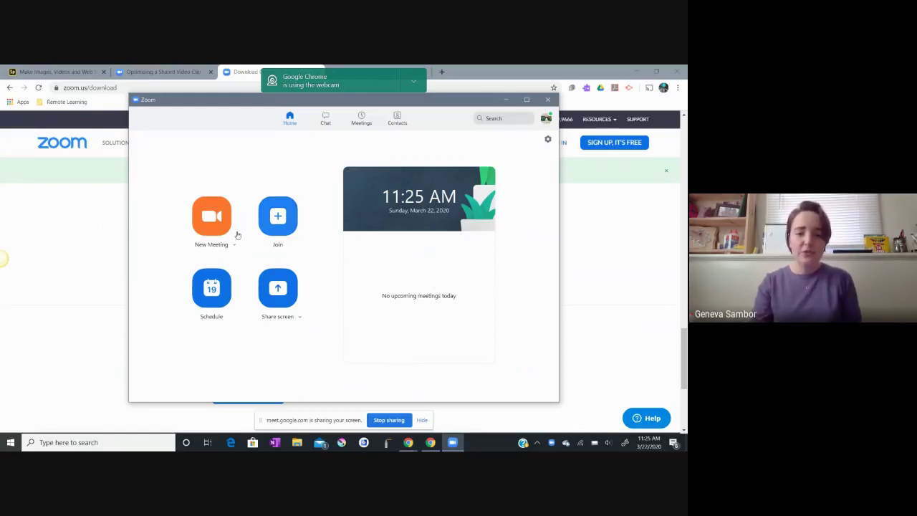
left_click(212, 228)
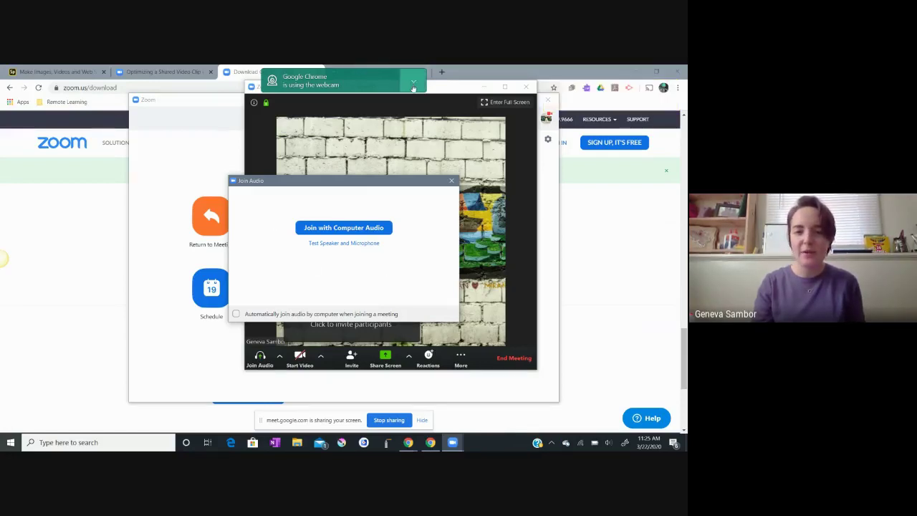
- Switch to the Google Meet call, move the screen-sharing notice out of the way and turn off the Meet camera
left_click(361, 71)
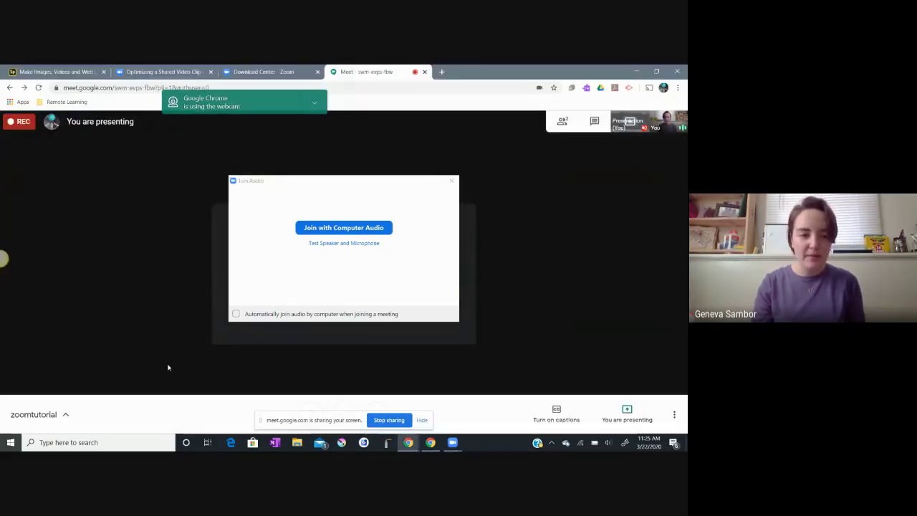
left_click_drag(350, 421, 278, 387)
left_click(377, 415)
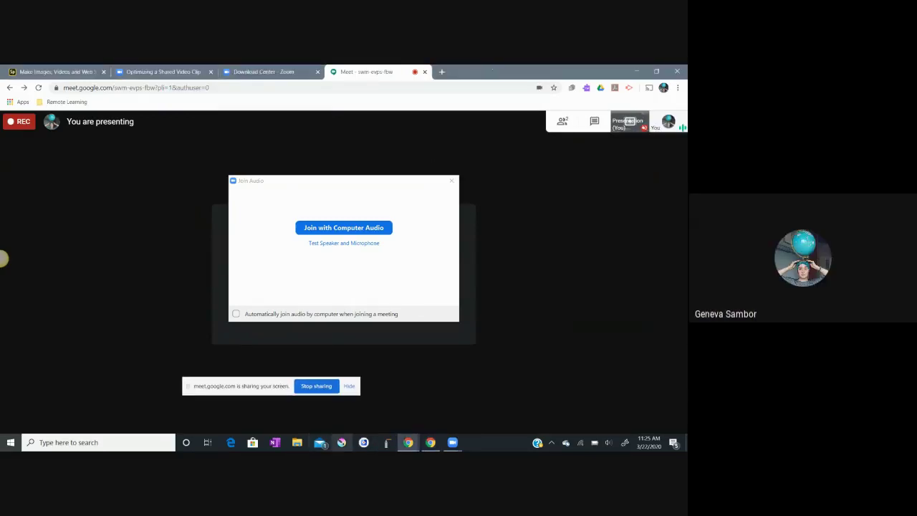
- Return to the Zoom meeting window, join with computer audio and start the video
mouse_move(451, 444)
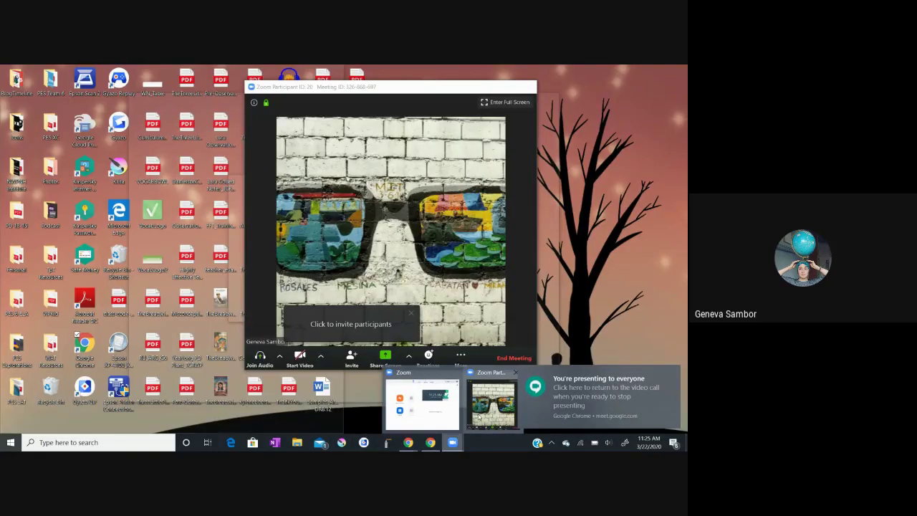
left_click(478, 415)
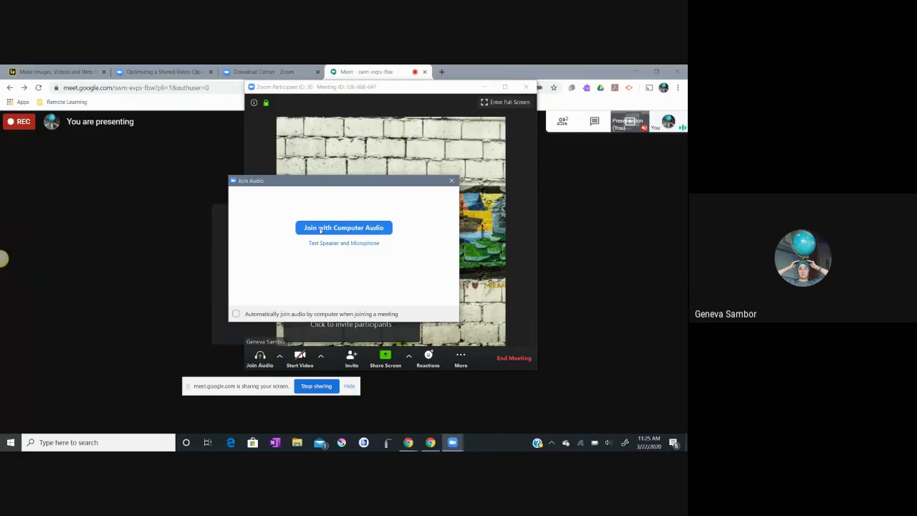
left_click(320, 228)
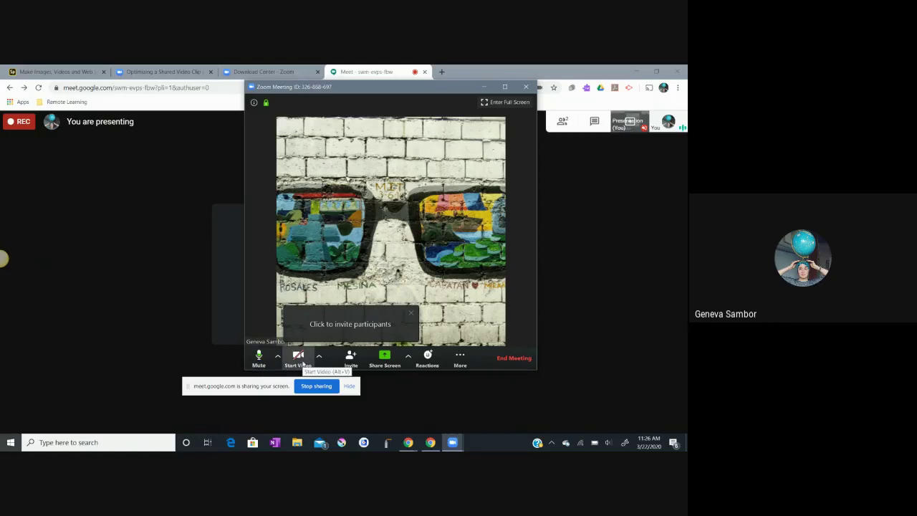
left_click(303, 363)
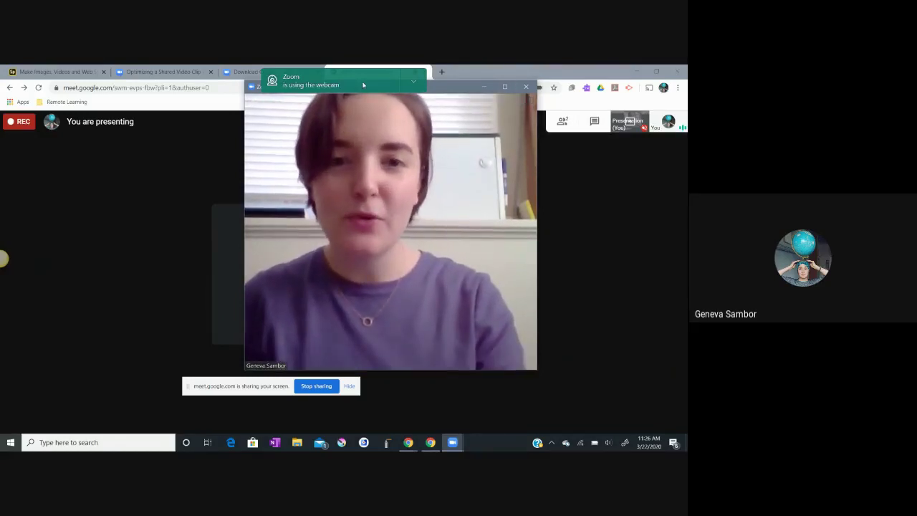
- Maximize the Zoom meeting window and move the webcam and screen-sharing notices out of the way
left_click_drag(363, 85, 170, 113)
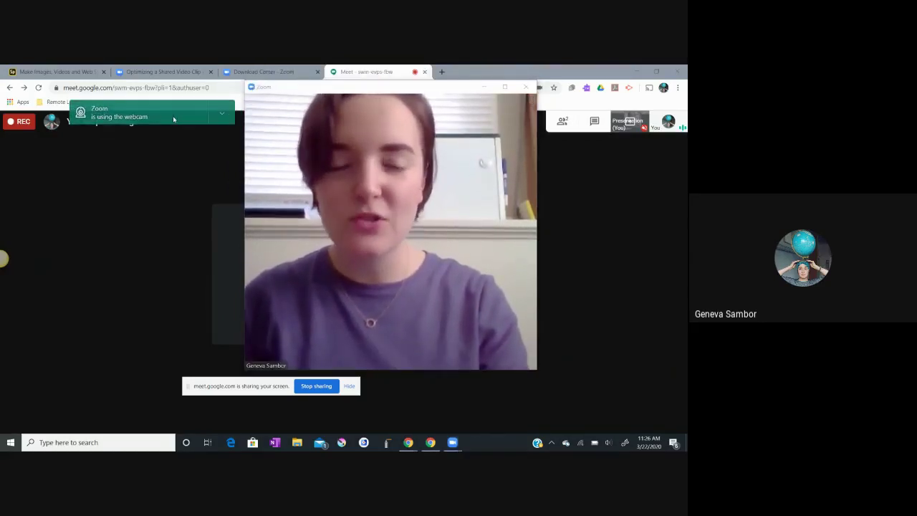
left_click(506, 87)
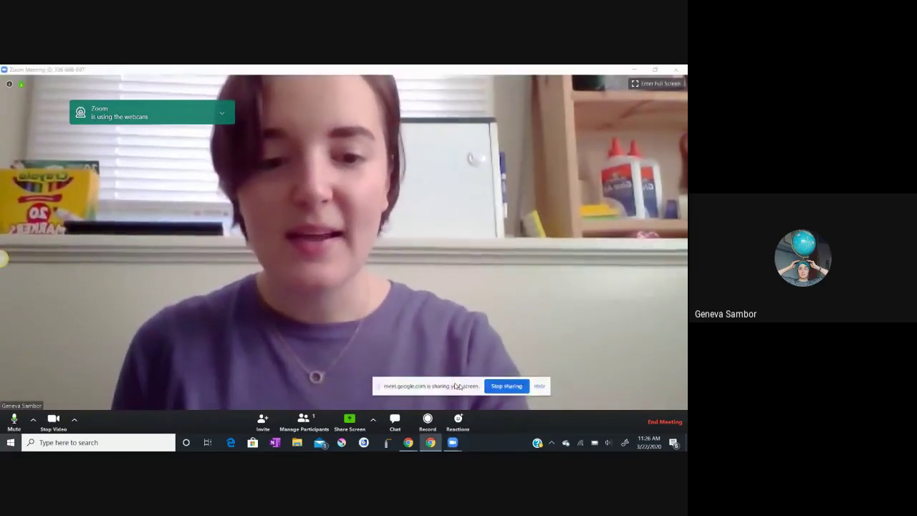
left_click_drag(455, 385, 543, 395)
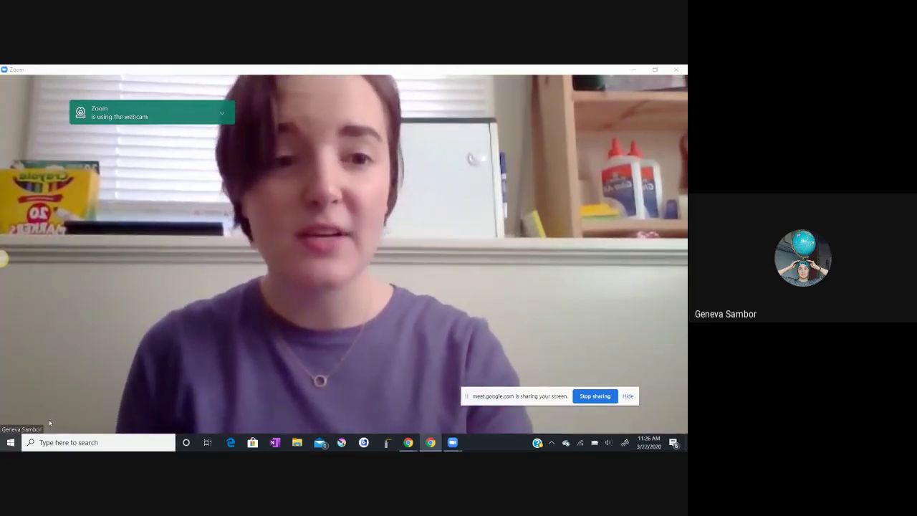
- Turn the mirror effect off and back on in the video settings, closing the settings when done
left_click(75, 419)
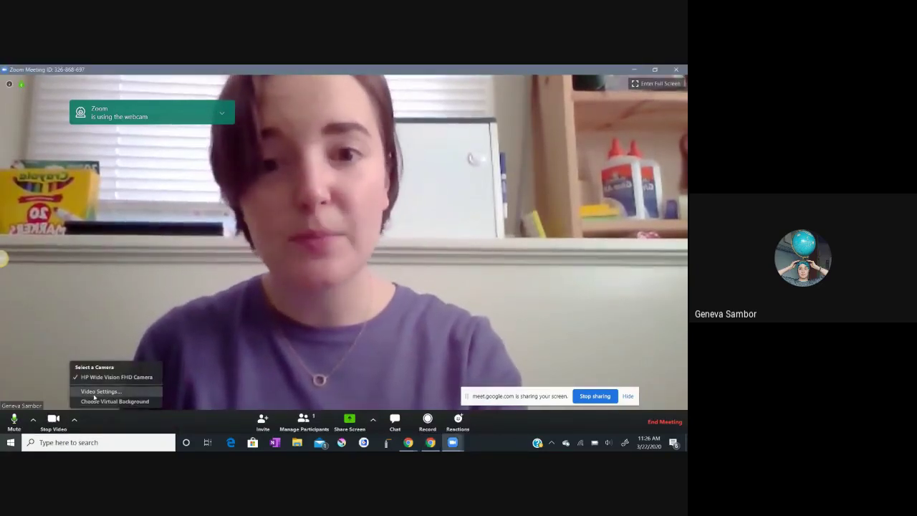
left_click(94, 392)
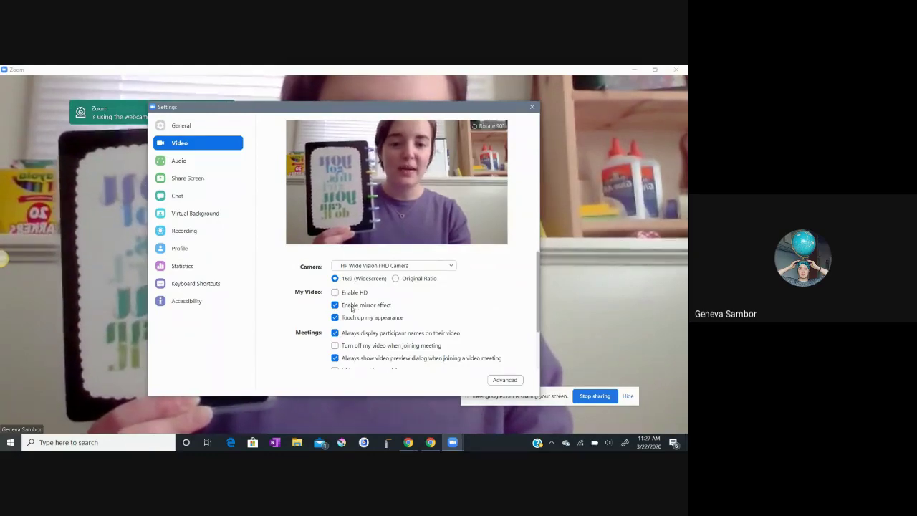
left_click(334, 305)
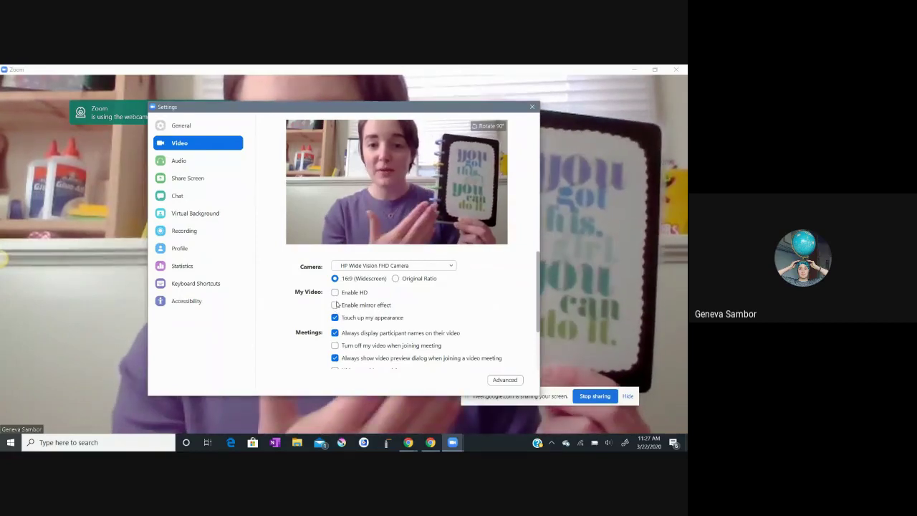
left_click(335, 305)
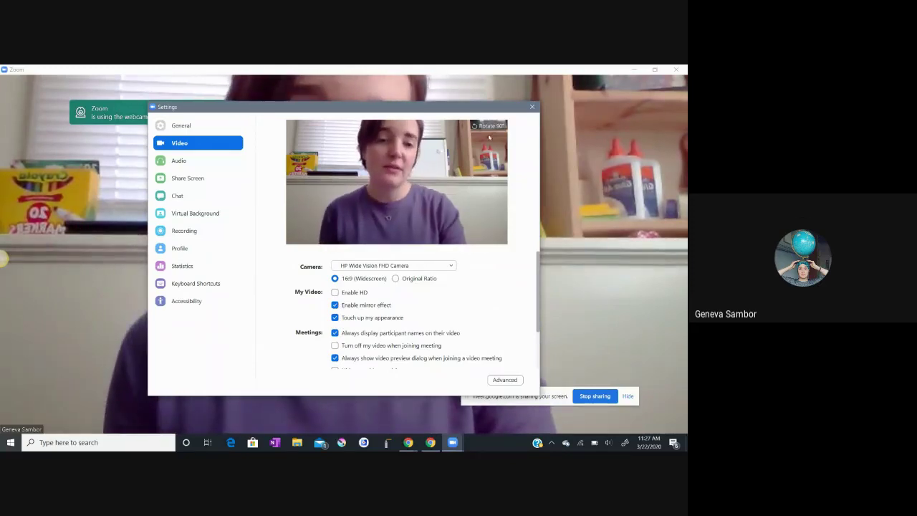
left_click(531, 108)
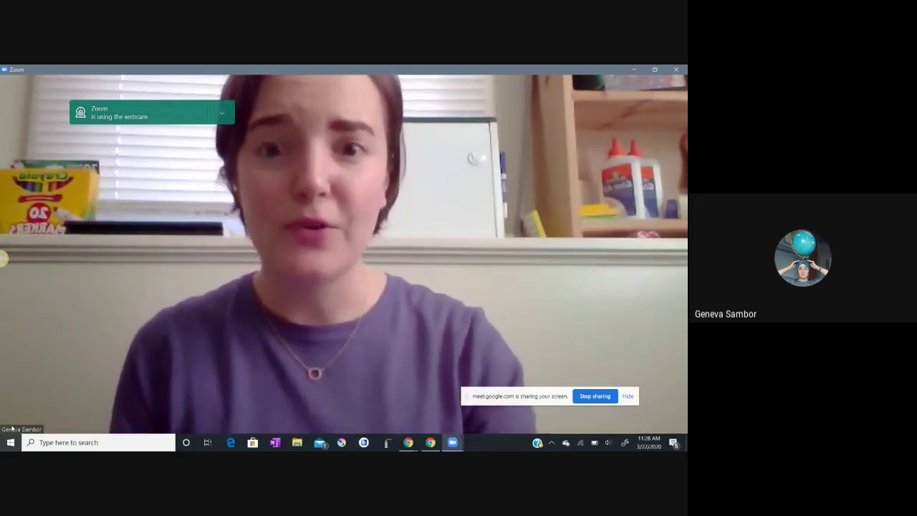
- Select Microphone (2- Blue Snowball) as the meeting's microphone
left_click(33, 421)
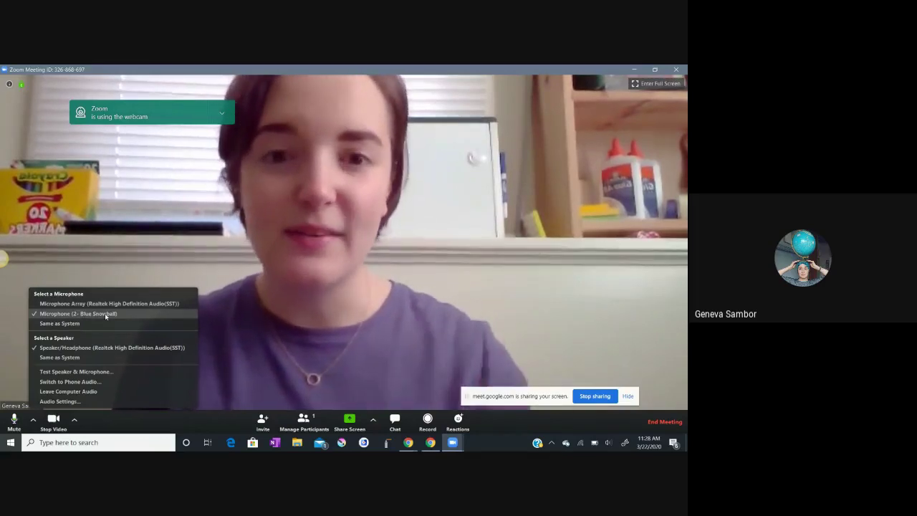
left_click(104, 313)
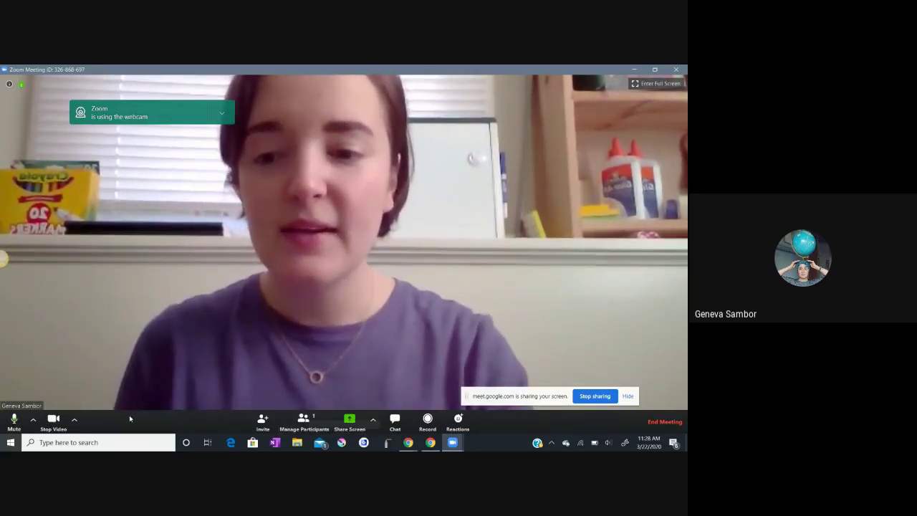
- Examine the contact and email options for inviting people to the meeting, and close the invitation dialog
left_click(261, 419)
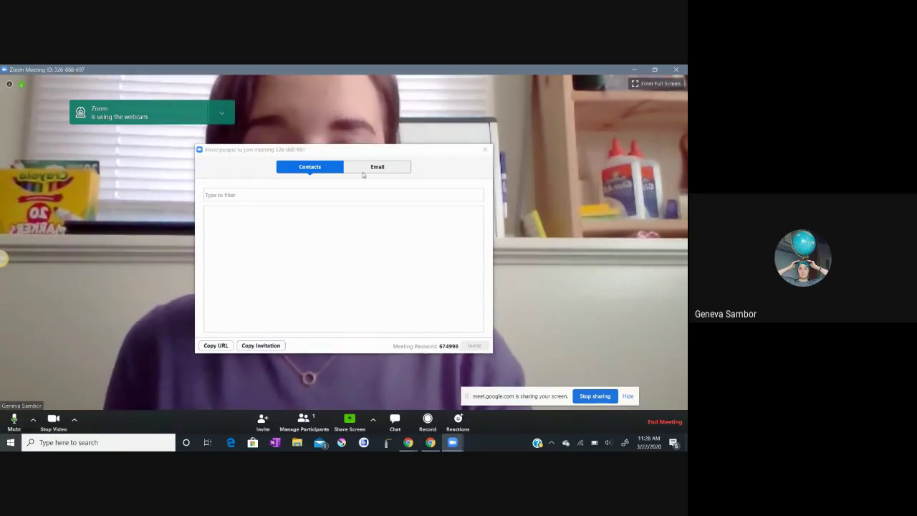
left_click(363, 172)
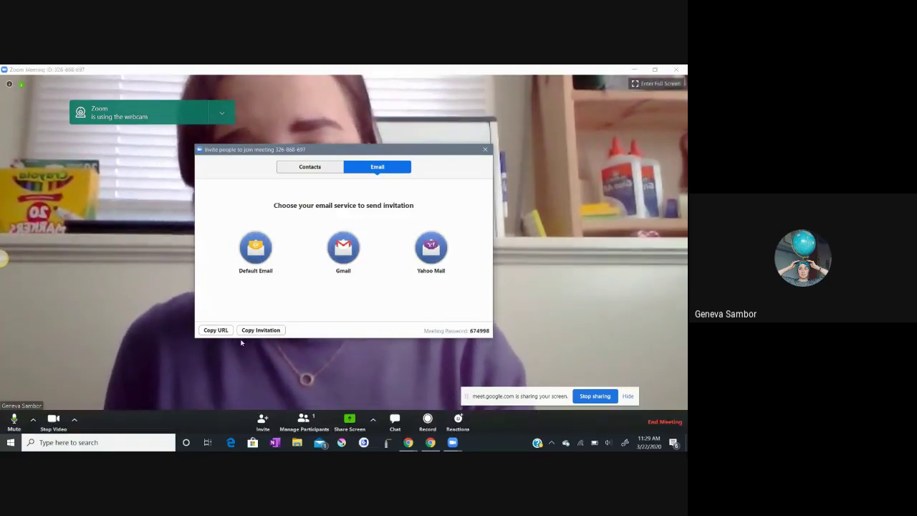
left_click(318, 168)
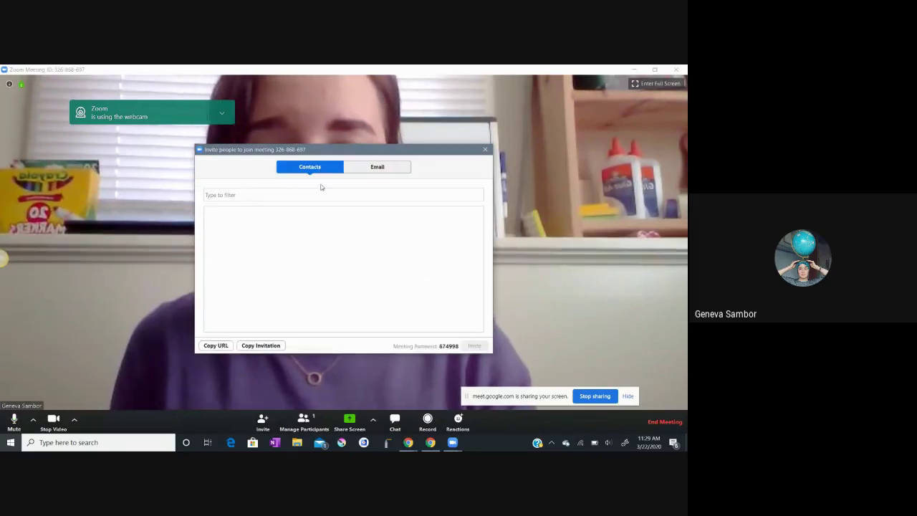
left_click(485, 149)
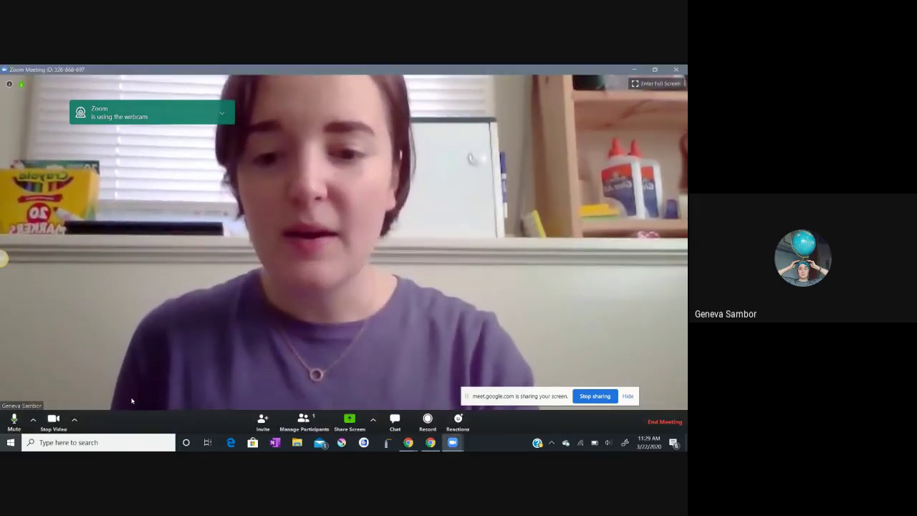
- Review the participants list and its mute controls, moving the screen-sharing notice clear of it, and hide the list
left_click(317, 421)
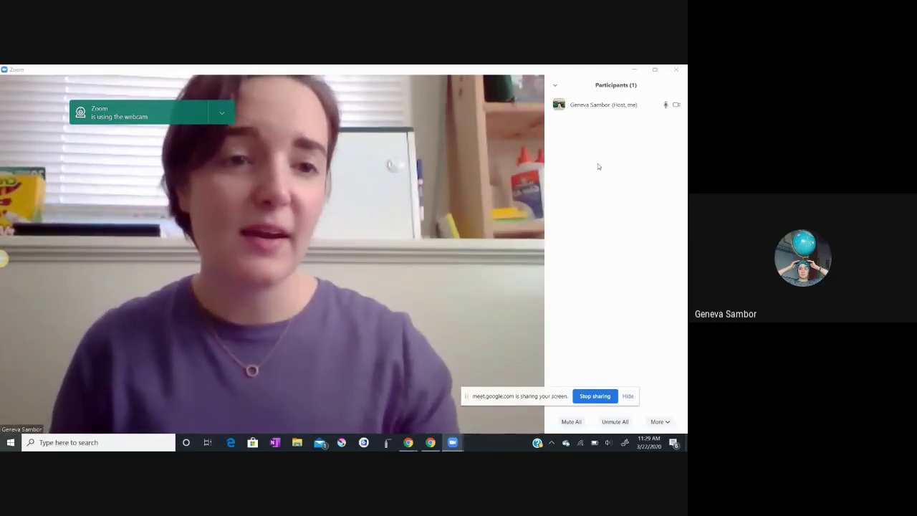
mouse_move(666, 106)
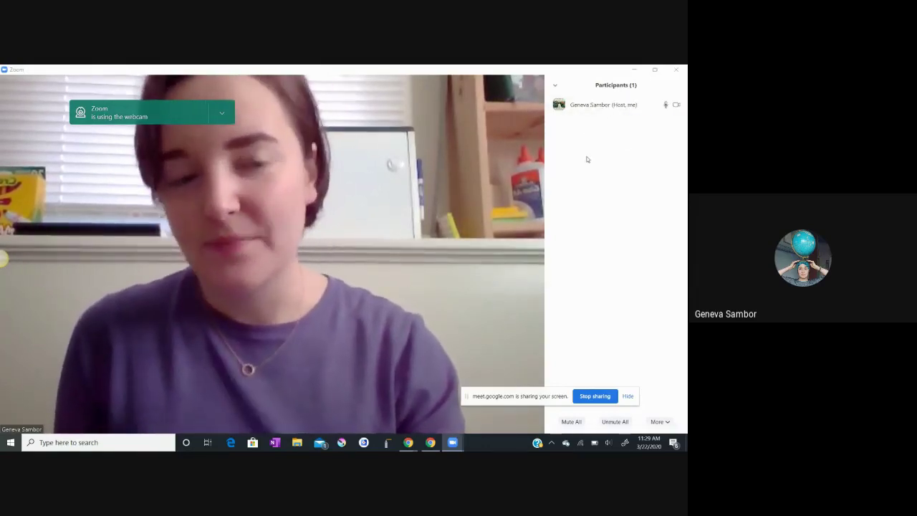
mouse_move(540, 386)
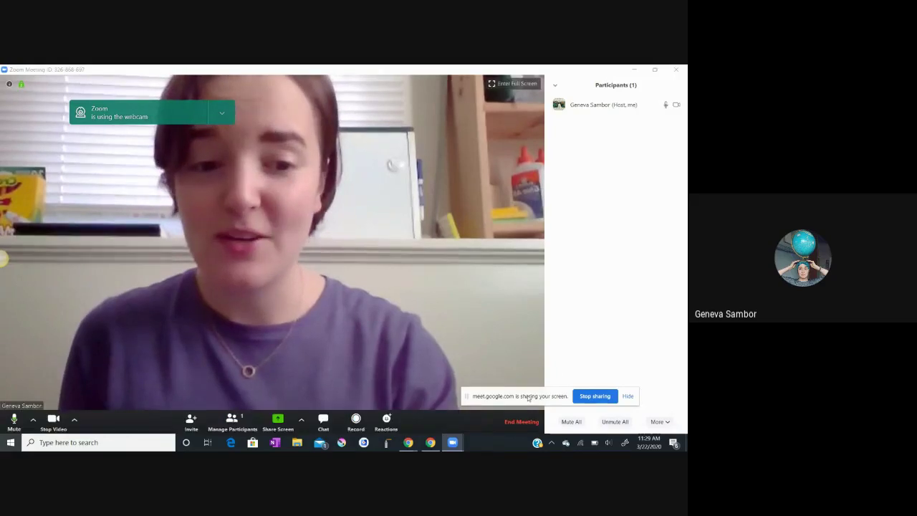
left_click_drag(527, 398, 449, 403)
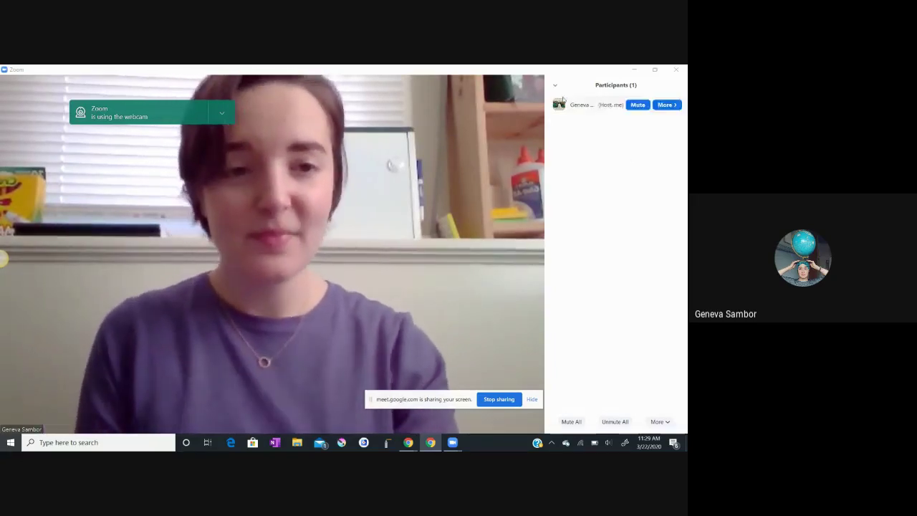
mouse_move(480, 321)
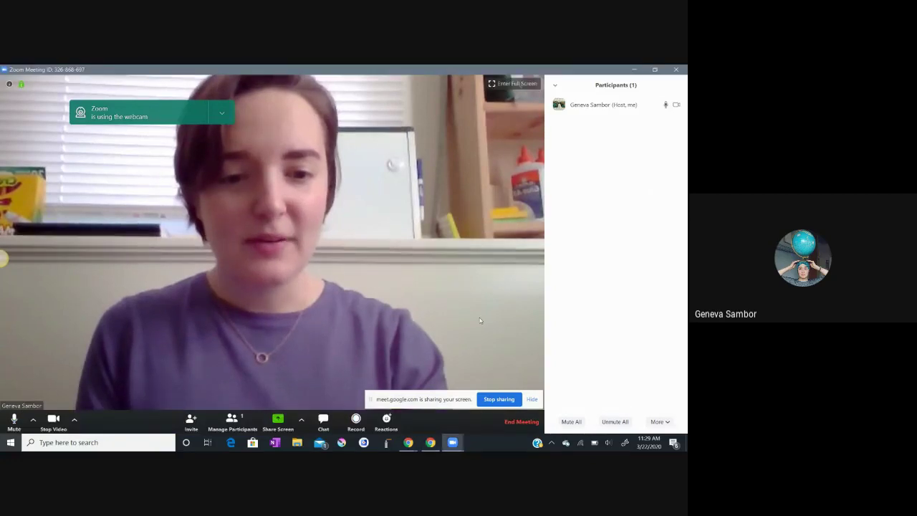
left_click(243, 423)
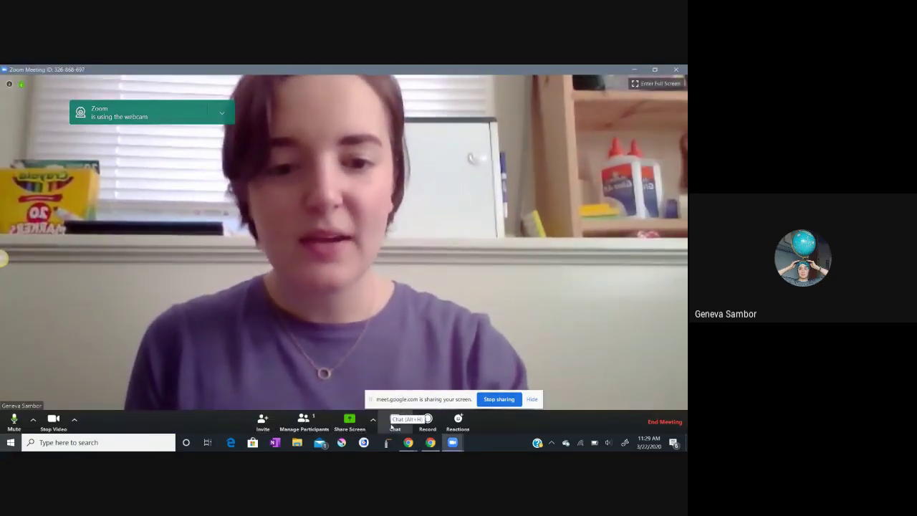
- Review the group chat and its options for who participants can chat with, and close the chat
left_click(393, 424)
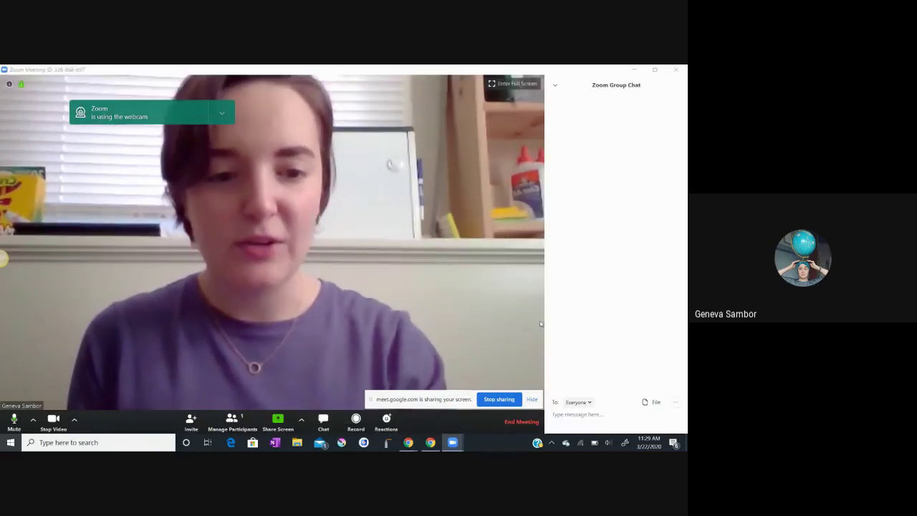
left_click(675, 403)
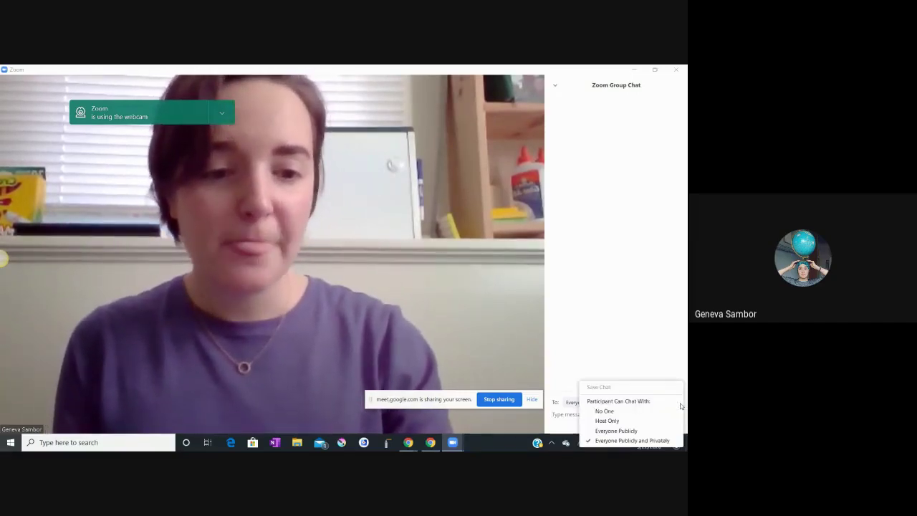
left_click(595, 350)
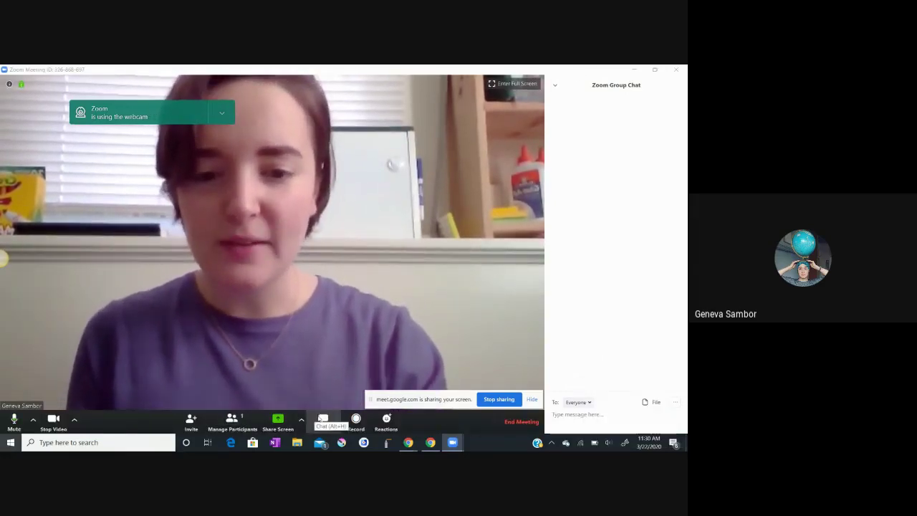
left_click(318, 418)
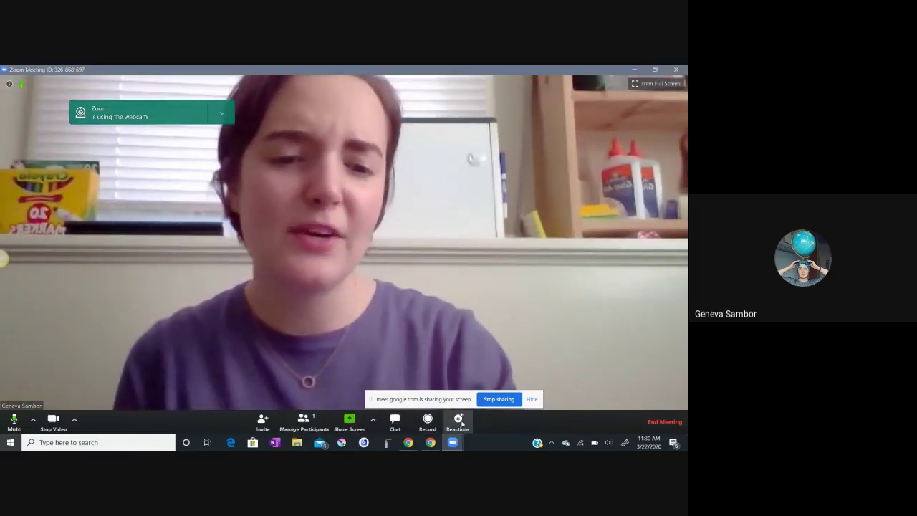
- Share the entire screen with the meeting, moving the screen-sharing notice clear of the meeting controls and comparing the available window choices
left_click_drag(452, 399, 591, 393)
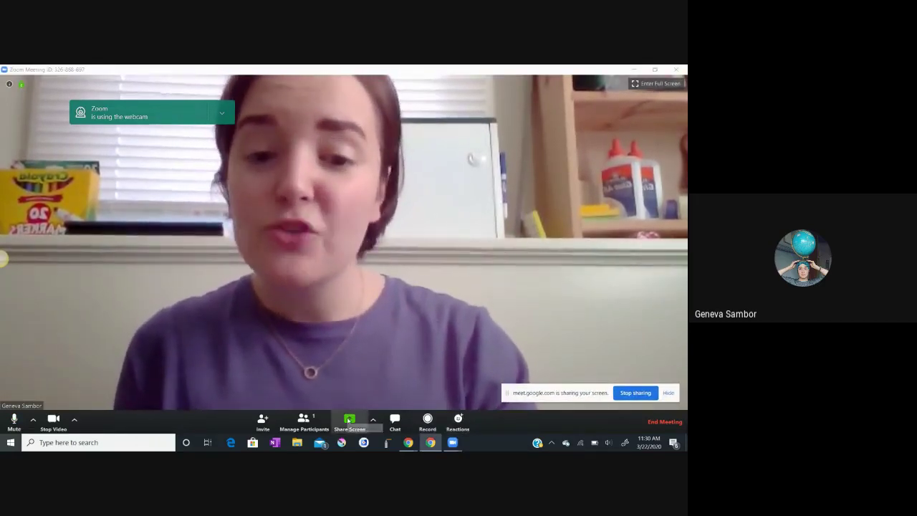
left_click(349, 420)
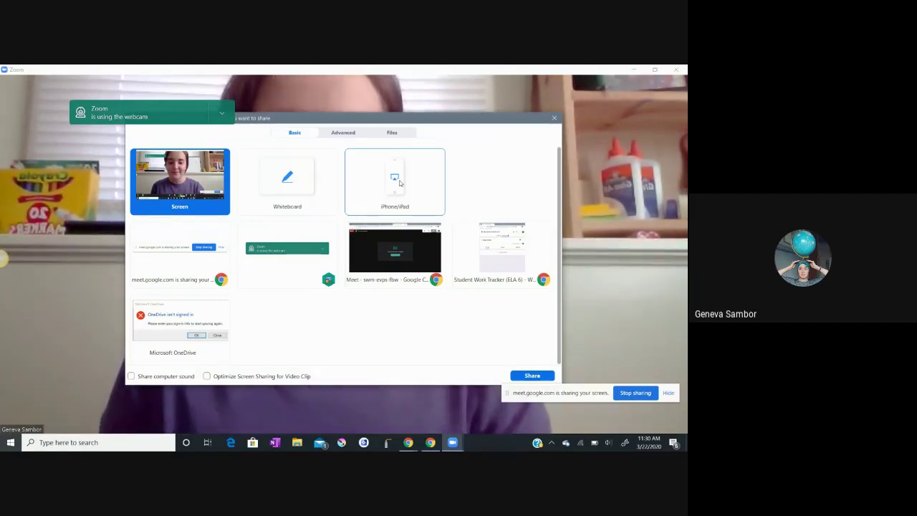
left_click(294, 258)
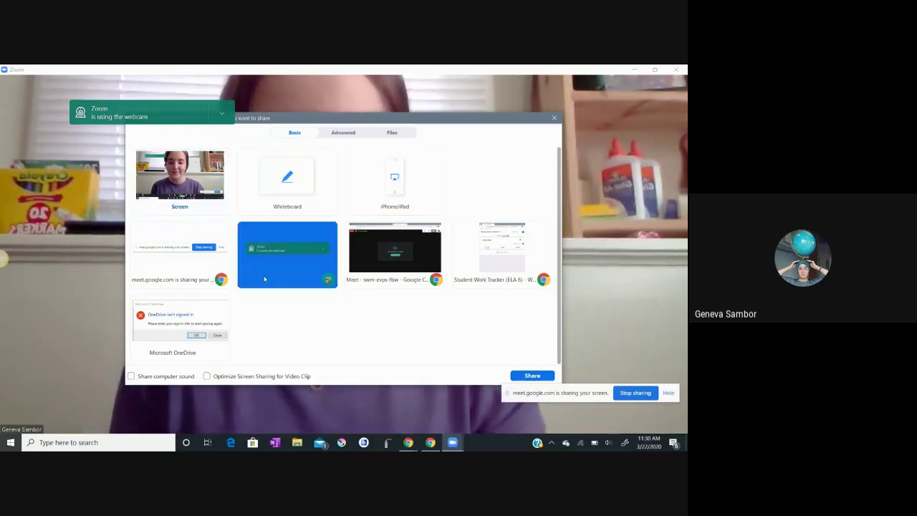
left_click(375, 268)
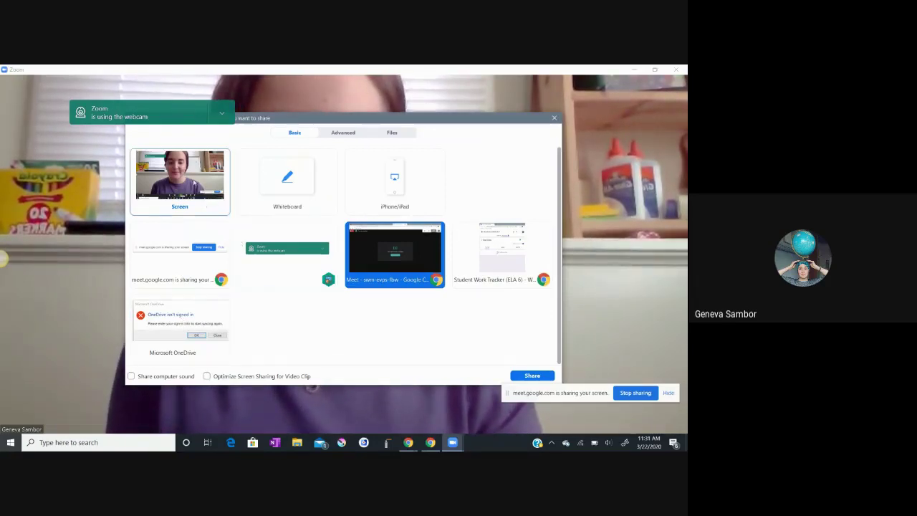
left_click(208, 207)
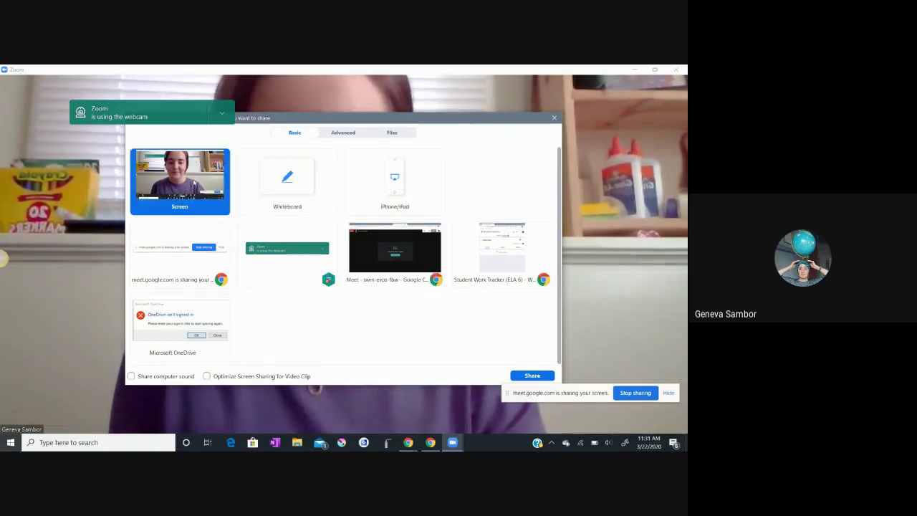
left_click(536, 377)
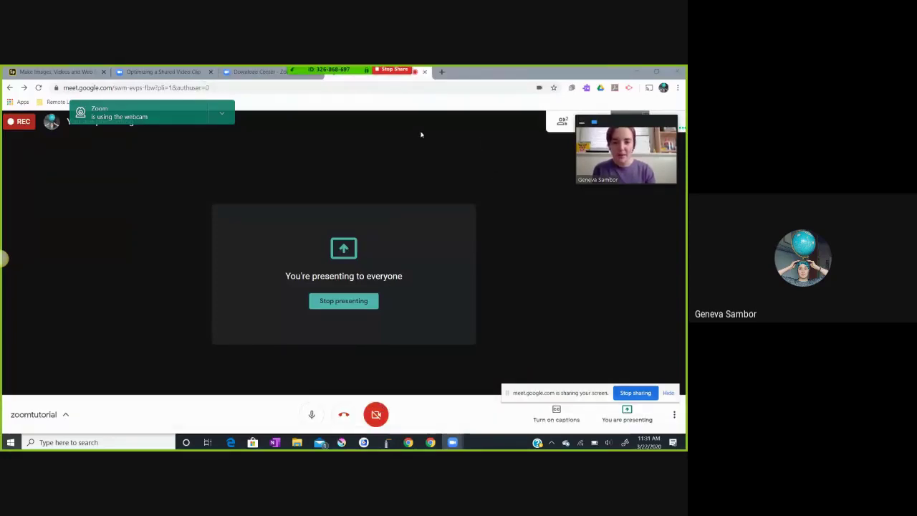
- Open Google Slides in a new browser tab and create a blank presentation
left_click(441, 71)
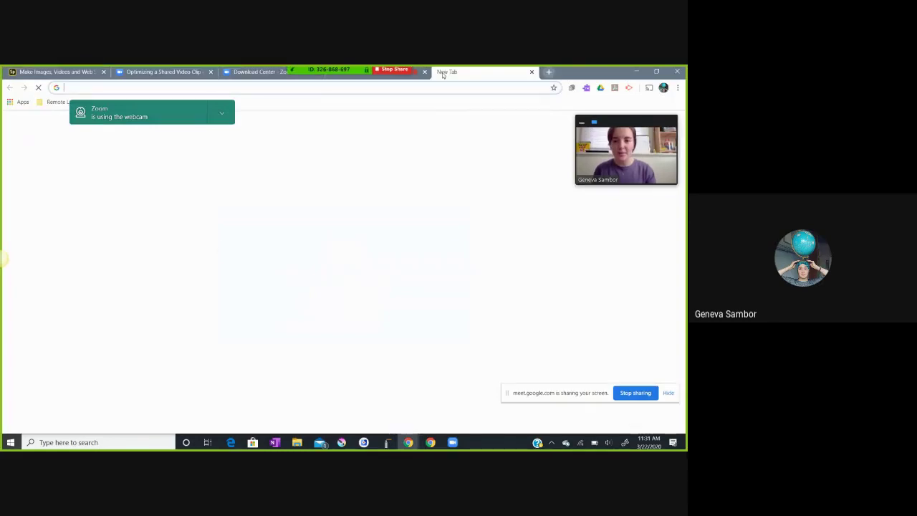
type("sl")
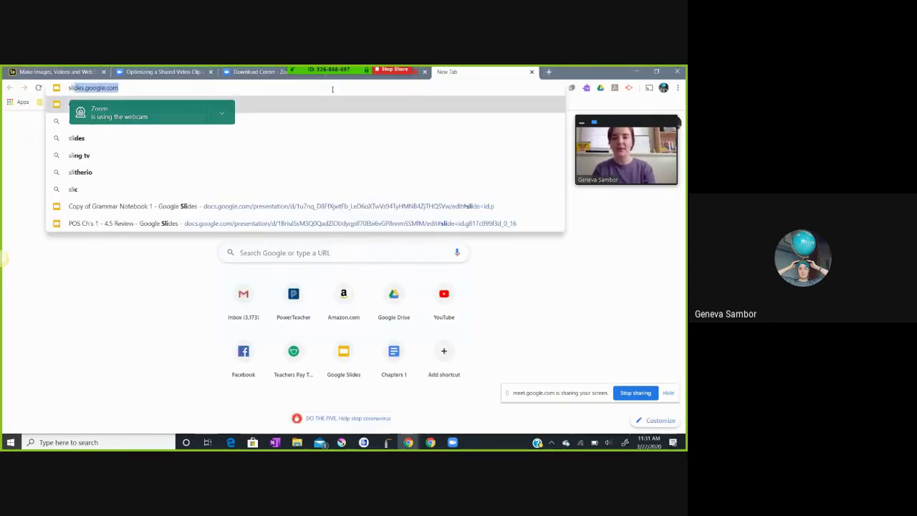
key("Return")
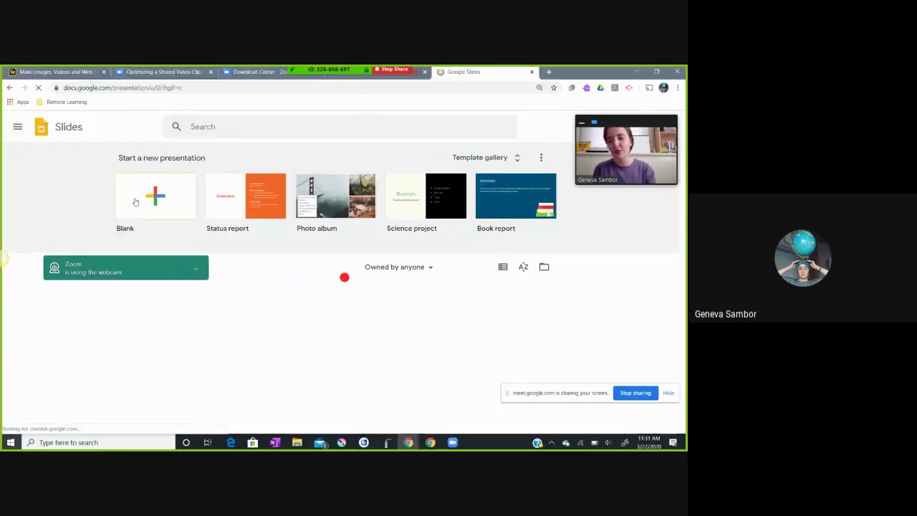
left_click(135, 202)
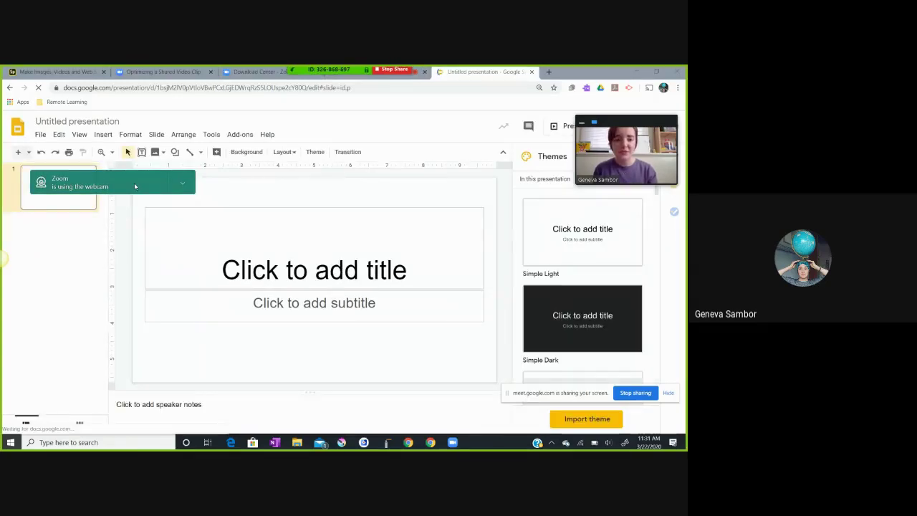
- Move the floating video thumbnail off the sharing controls and title the first slide "Presentation"
left_click_drag(649, 121, 610, 210)
left_click(254, 266)
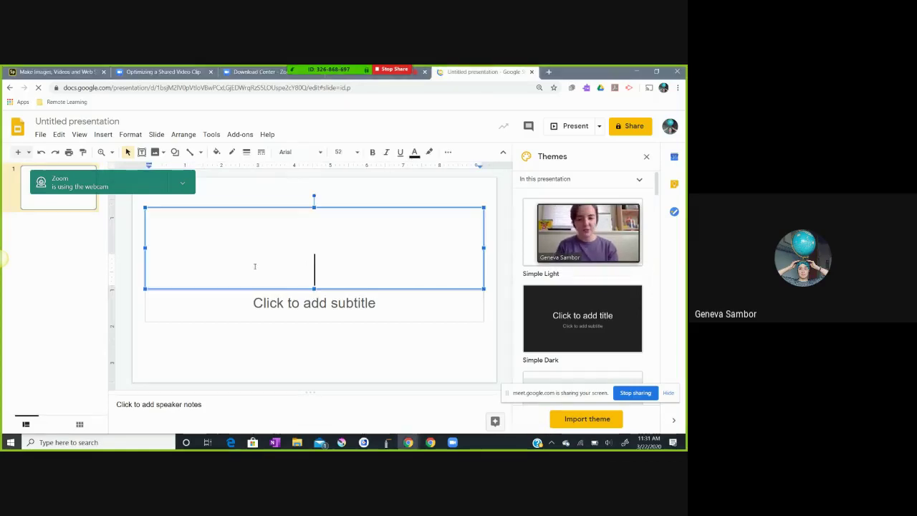
type("Pres")
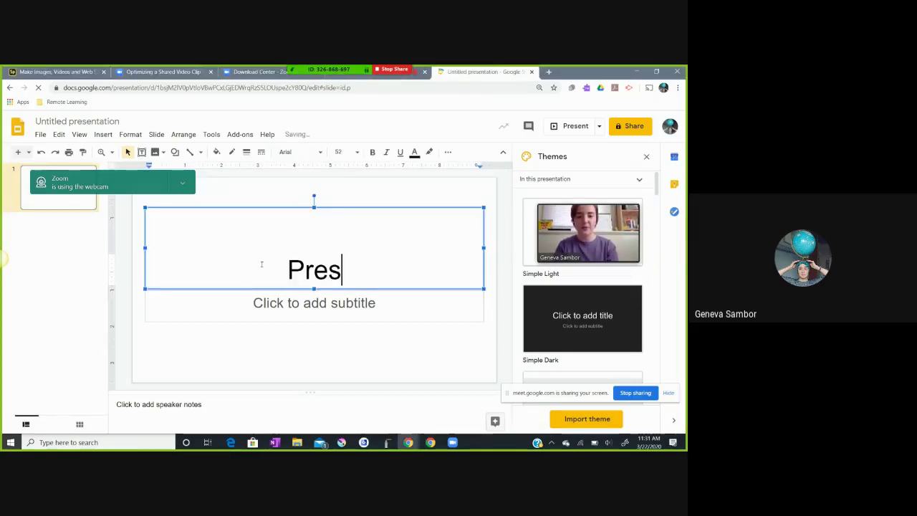
type("entation")
left_click(345, 329)
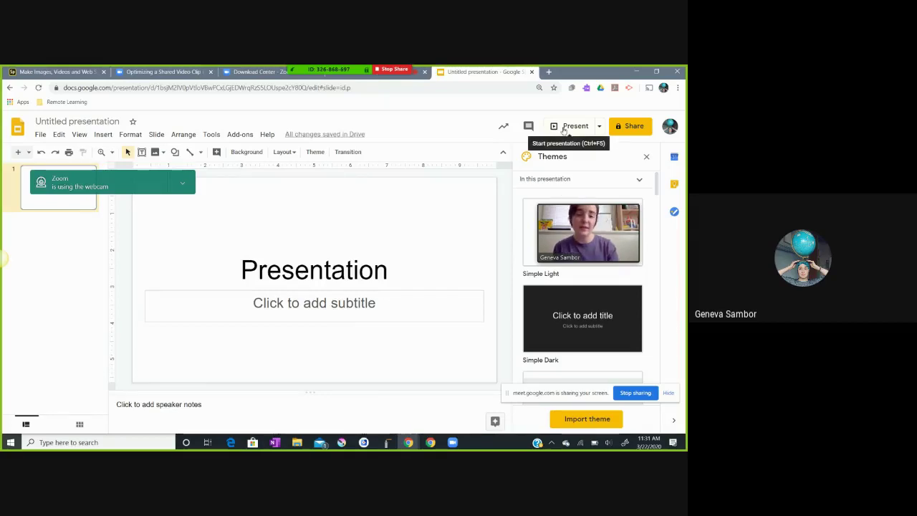
- Move the webcam notice off the slide thumbnail and present the title slide full screen
left_click_drag(138, 184, 446, 111)
left_click(64, 197)
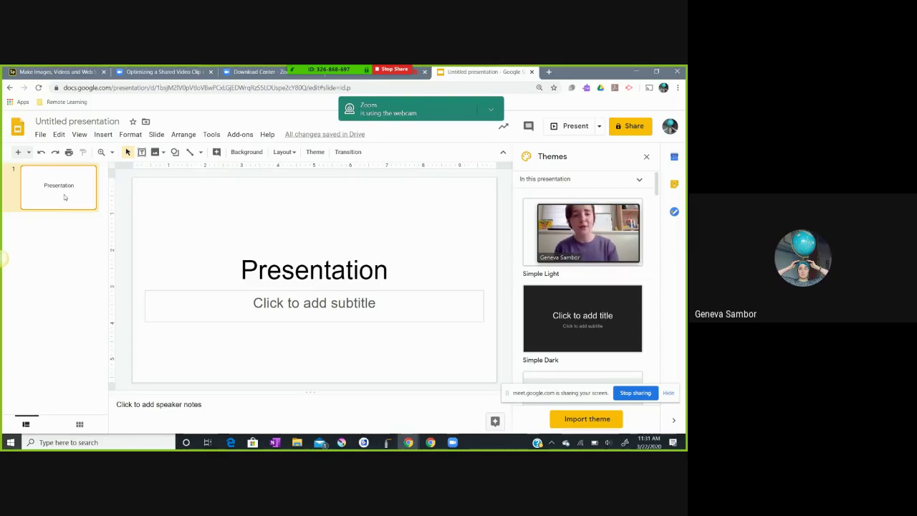
left_click(572, 126)
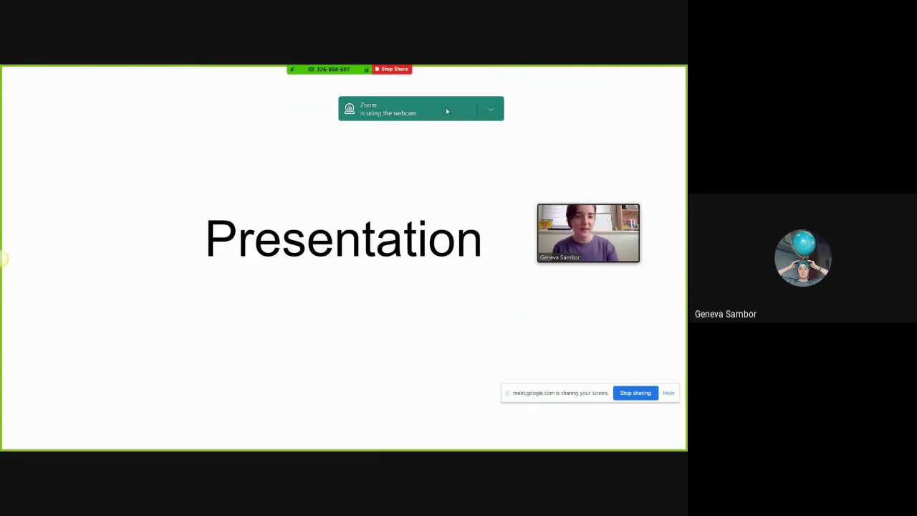
- Move the webcam notice clear of the slide and the floating meeting controls
left_click_drag(446, 108, 592, 81)
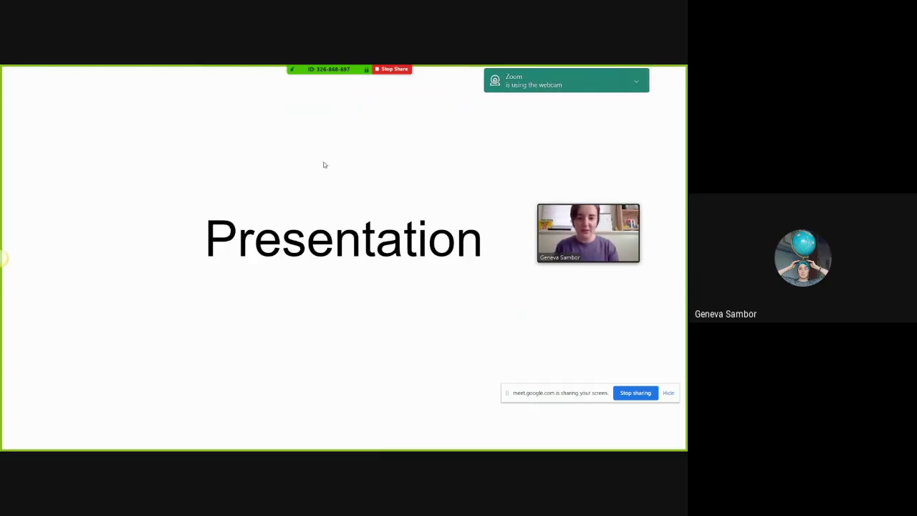
mouse_move(308, 69)
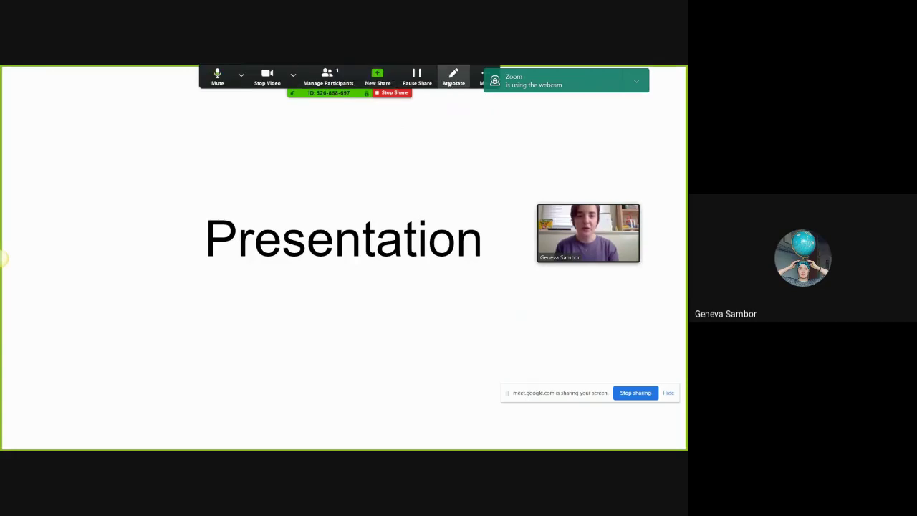
left_click(485, 77)
left_click_drag(509, 80, 548, 80)
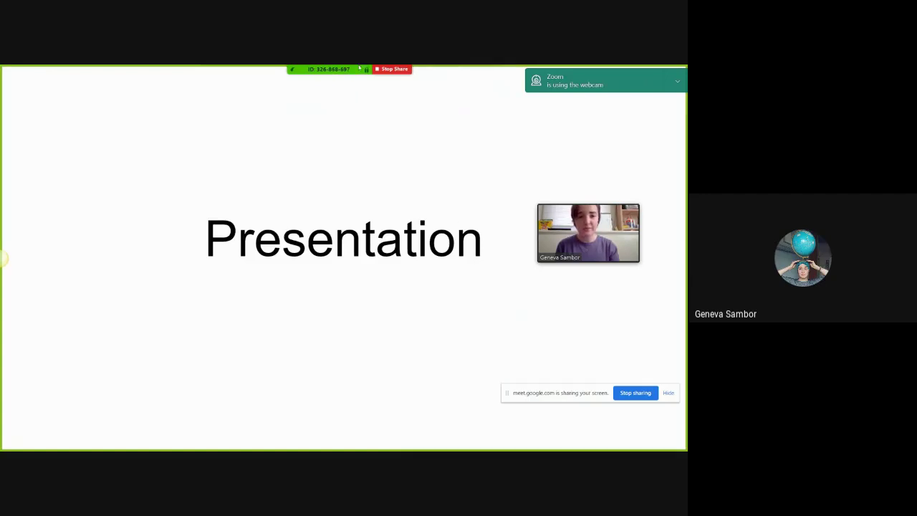
- Turn the meeting video off and back on while sharing the screen
mouse_move(351, 68)
left_click(293, 75)
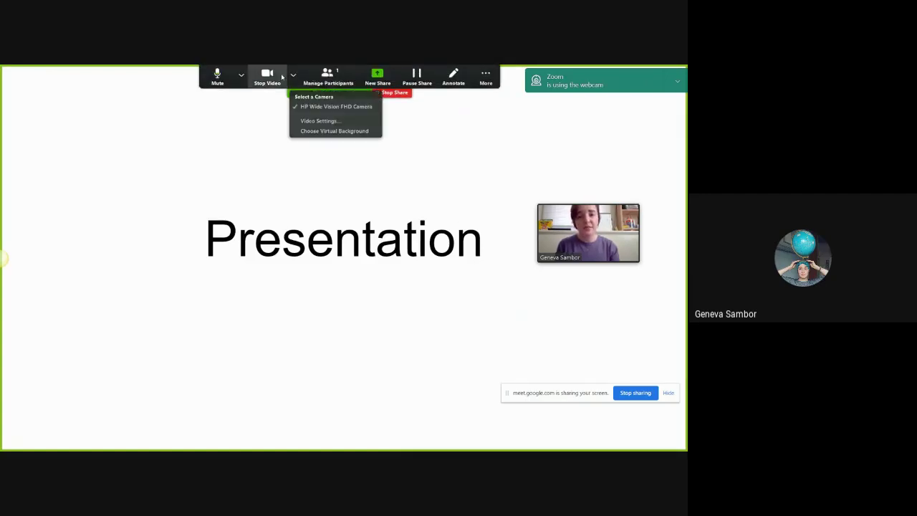
left_click(267, 77)
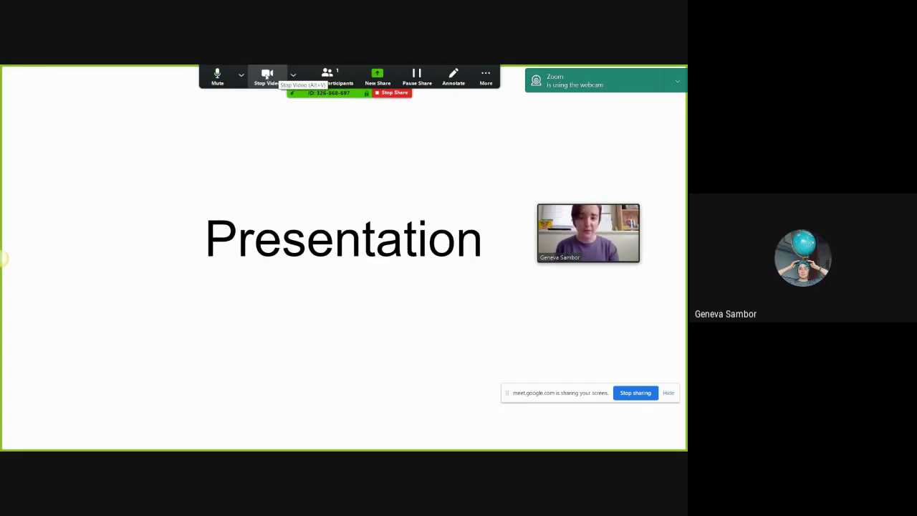
left_click(267, 76)
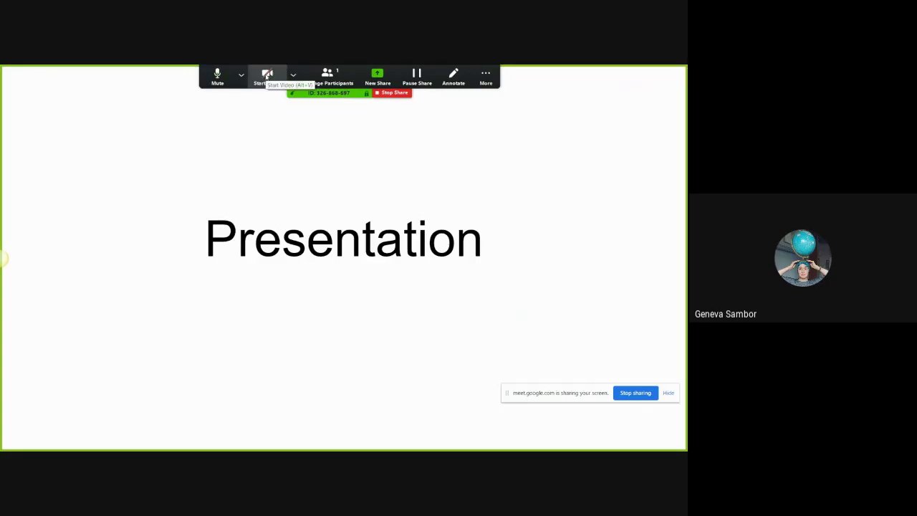
left_click(266, 76)
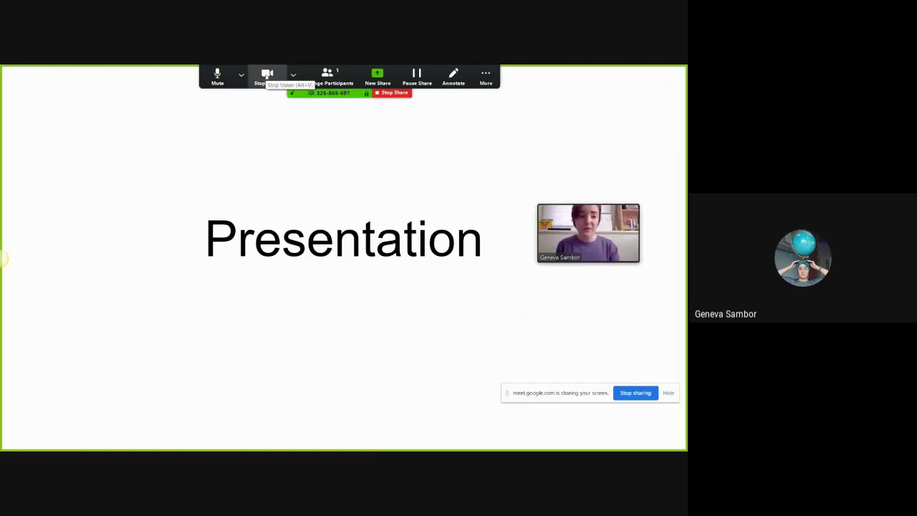
- Look over the video and audio options available during screen sharing
left_click(293, 74)
left_click(241, 74)
left_click(241, 75)
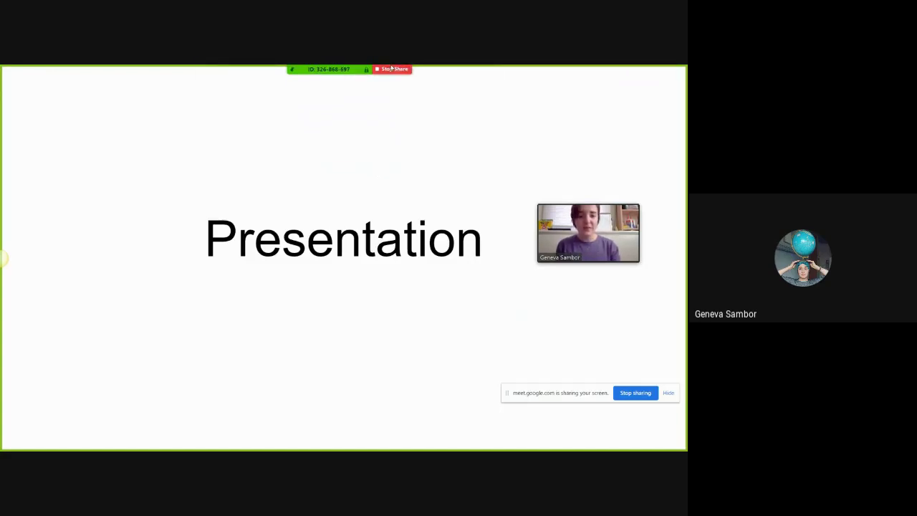
- Open the annotation tools over the shared slide and turn on the spotlight pointer
mouse_move(414, 71)
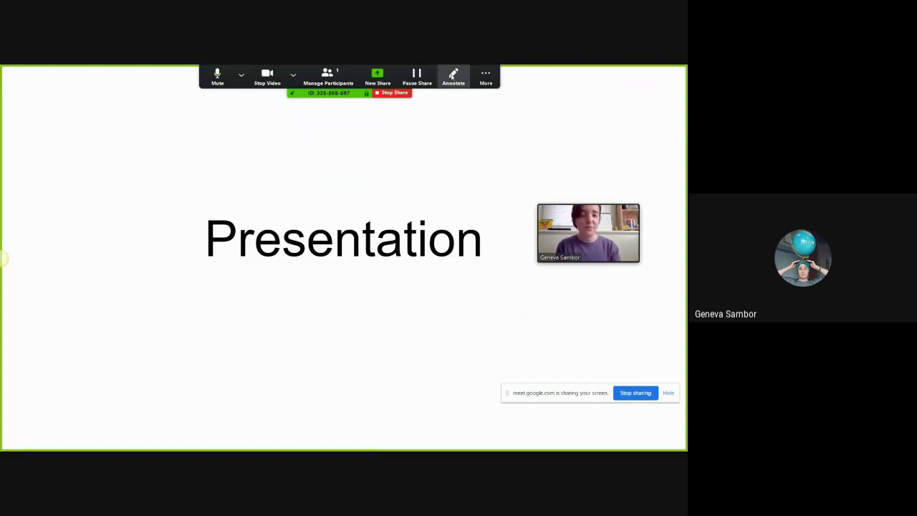
left_click(452, 75)
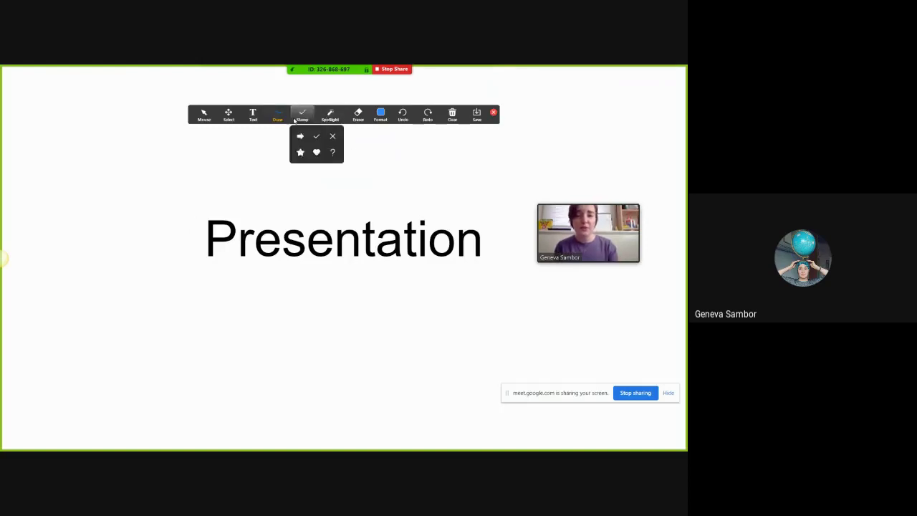
mouse_move(309, 120)
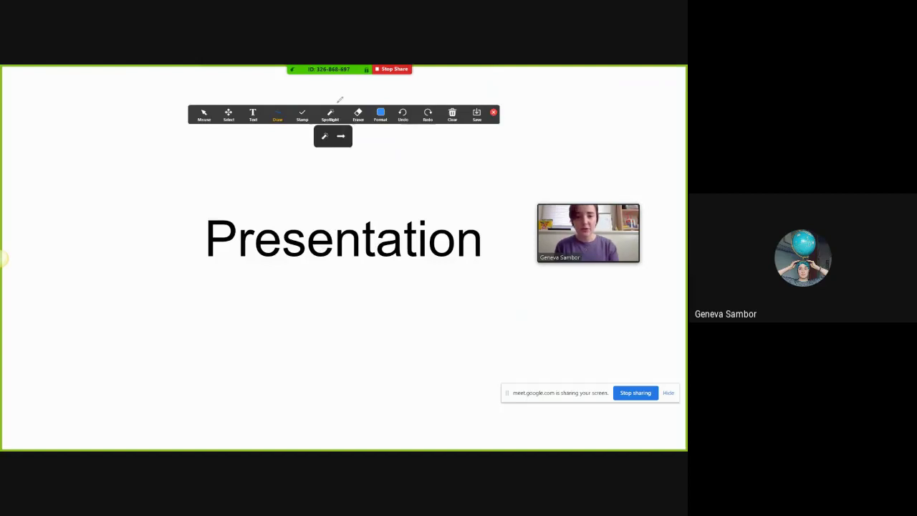
left_click(324, 137)
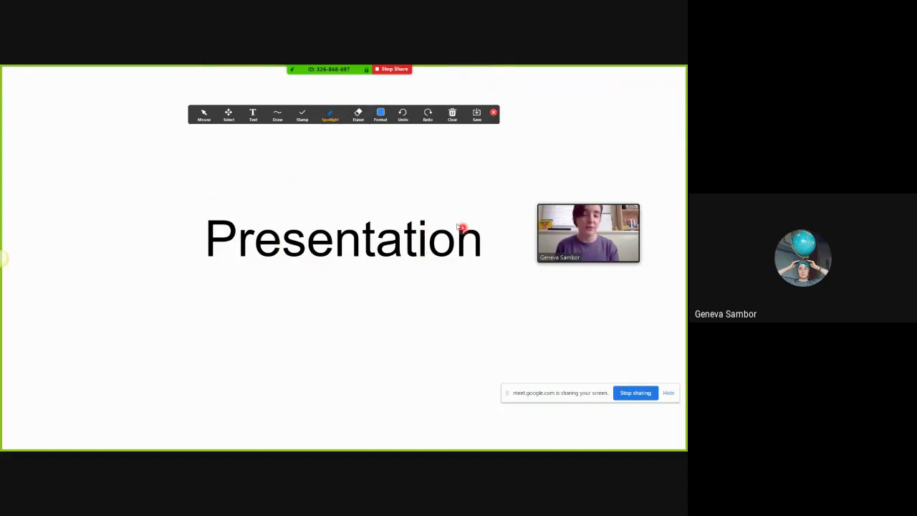
- Switch the annotation pointer from the spotlight to the arrow
left_click(330, 123)
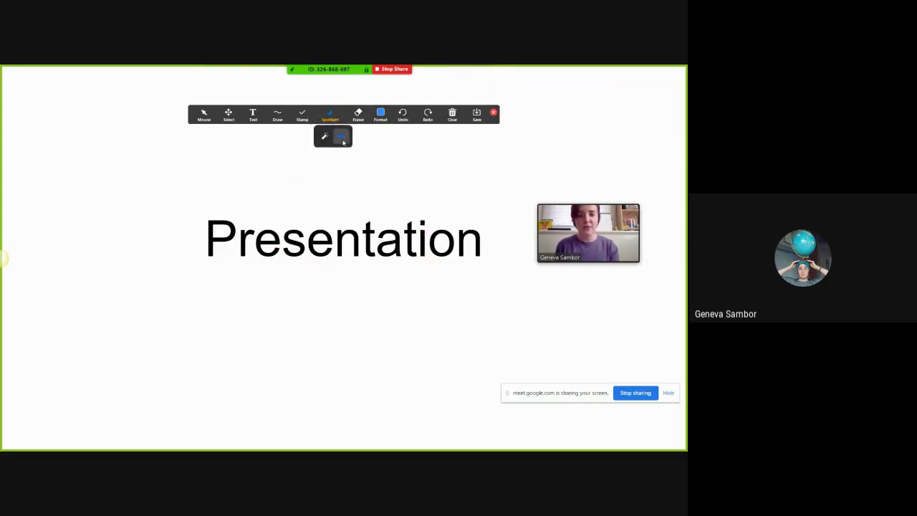
left_click(341, 137)
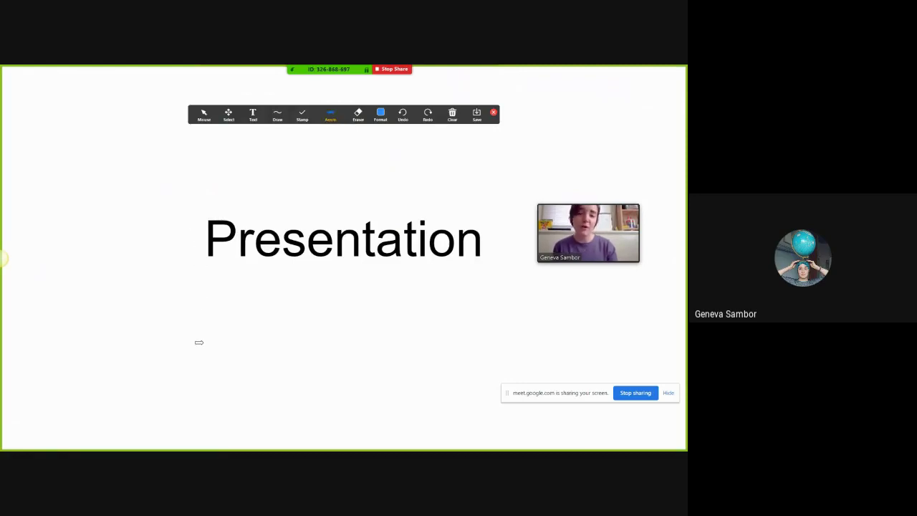
left_click(331, 114)
- Stamp three stars around the slide's title with the star stamp
left_click(302, 115)
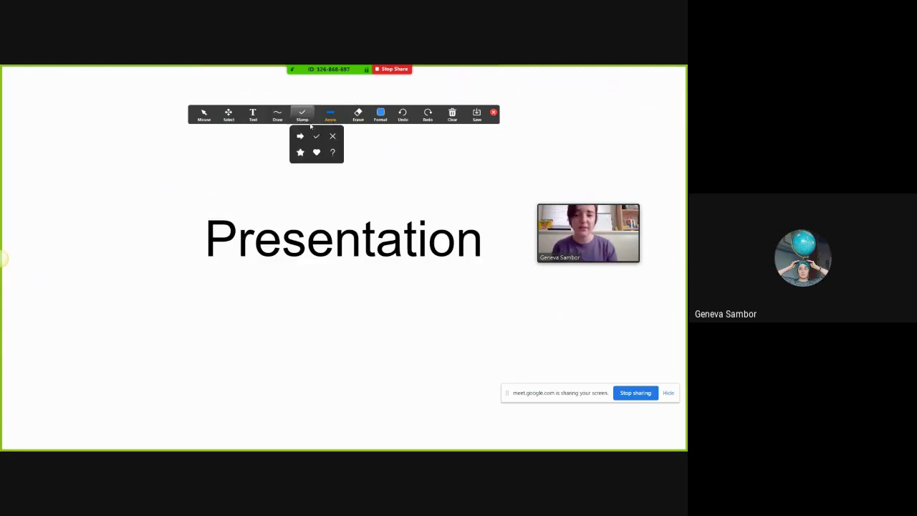
left_click(316, 152)
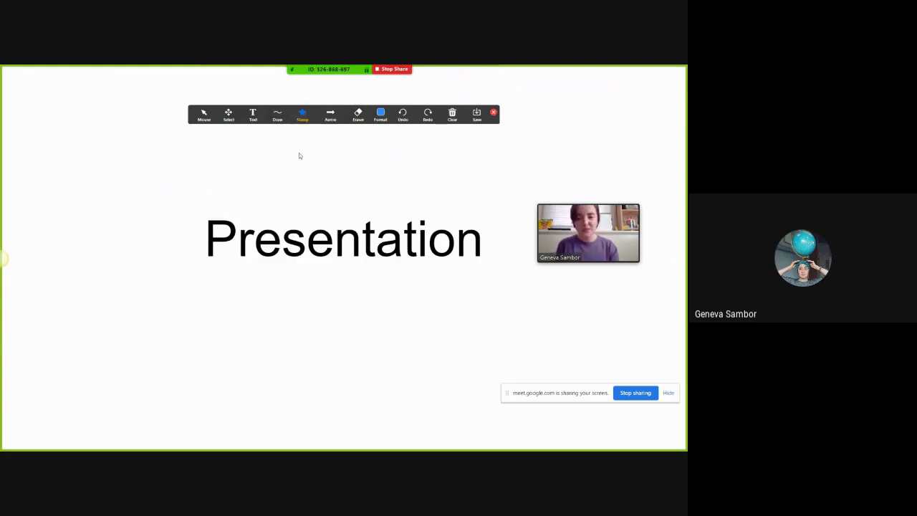
left_click(334, 201)
- Draw a thick translucent freehand curve above the slide's title
left_click(285, 119)
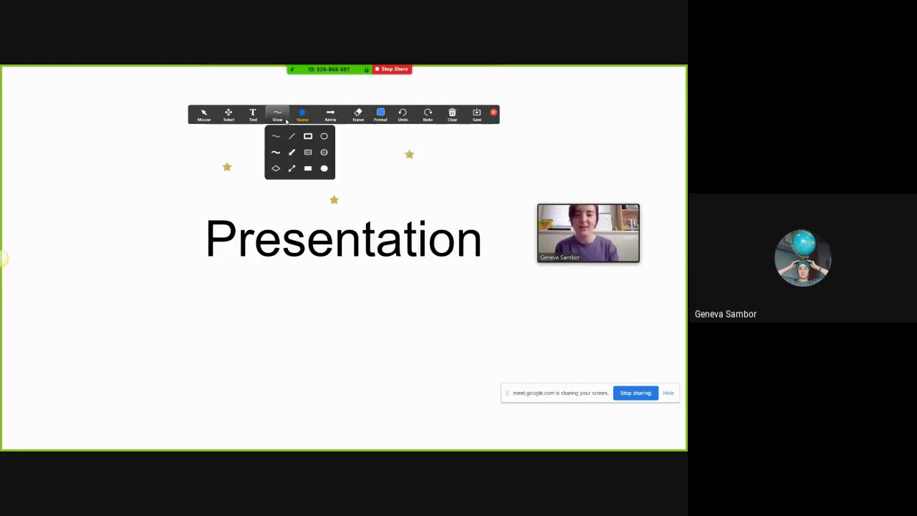
left_click(276, 153)
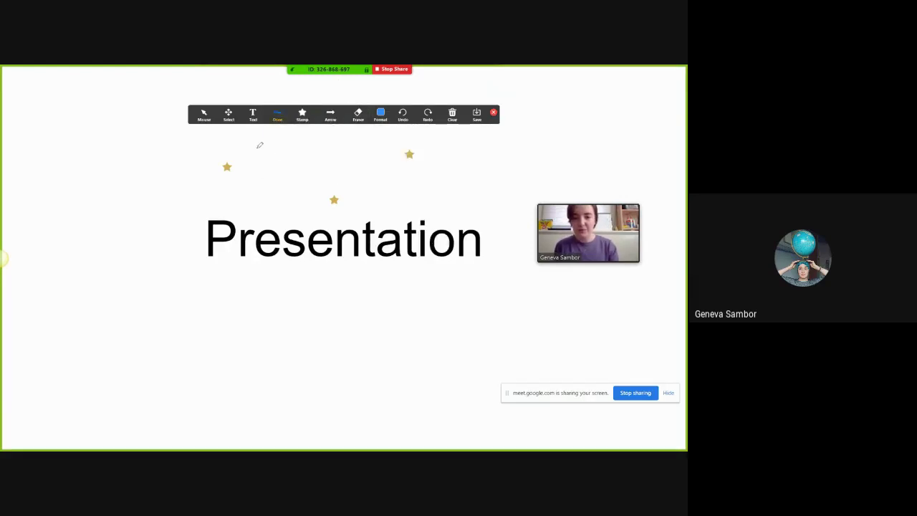
mouse_move(258, 147)
left_mouse_down()
mouse_move(290, 199)
mouse_move(371, 179)
left_mouse_up()
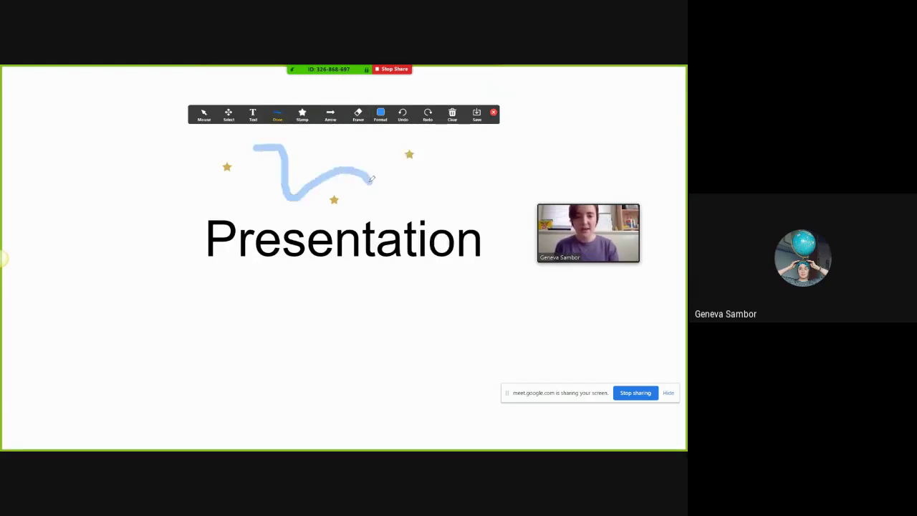
- Draw two filled blue rectangles above the title, a small one over the freehand curve and a wider one at the far side
left_click(277, 119)
left_click(308, 173)
left_click_drag(328, 144, 383, 166)
left_click_drag(96, 156, 190, 182)
left_click(304, 111)
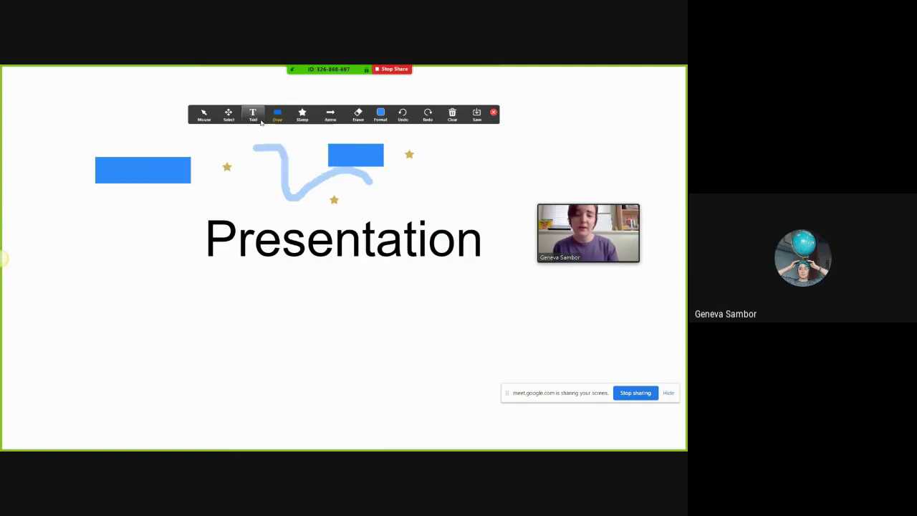
left_click(282, 119)
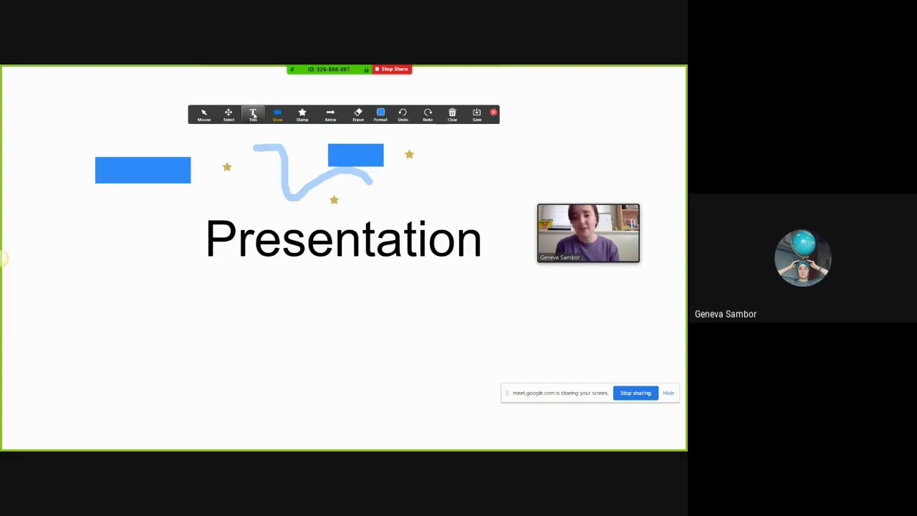
- Add the text annotation "Option" below the slide's title
left_click(252, 115)
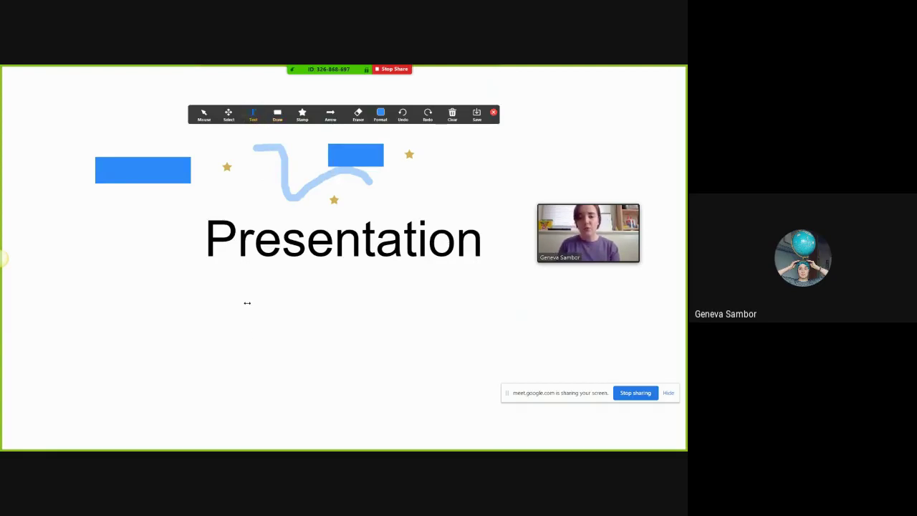
type("Option")
left_click(374, 358)
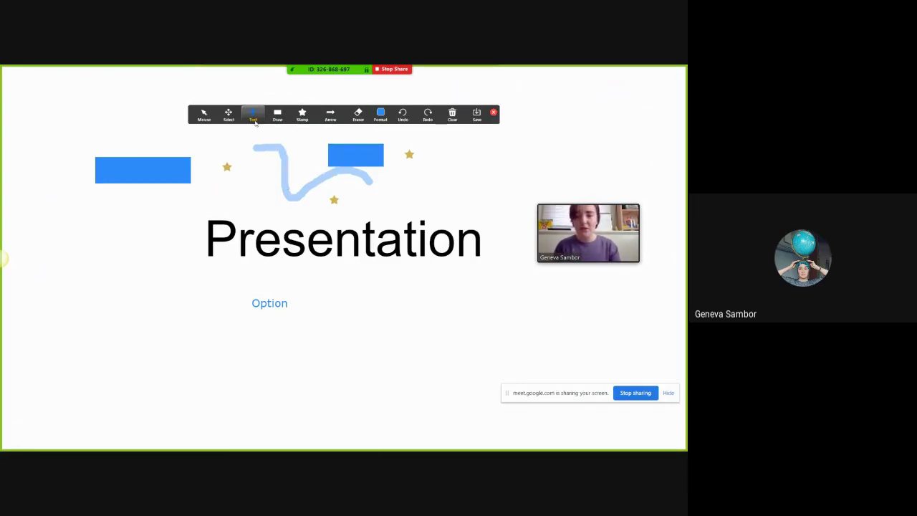
- Look over the color, line width and font options for the annotations
left_click(381, 113)
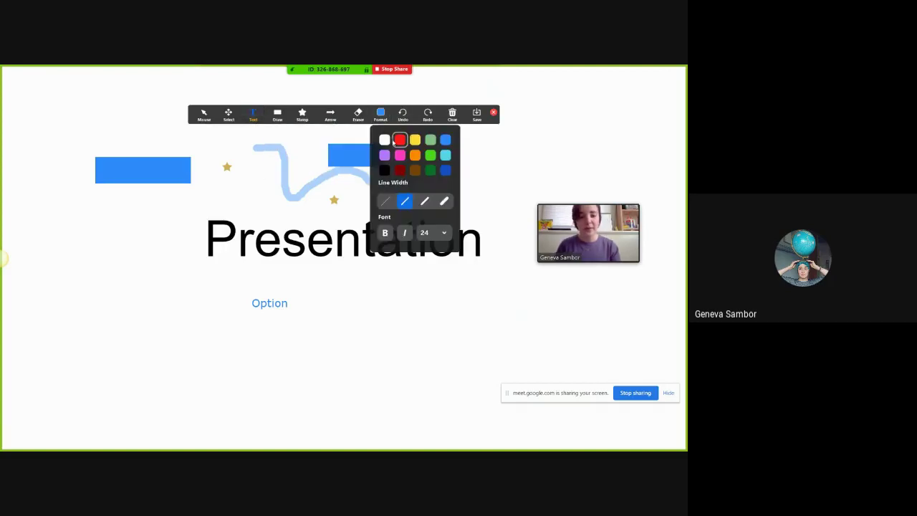
left_click(434, 232)
left_click(393, 240)
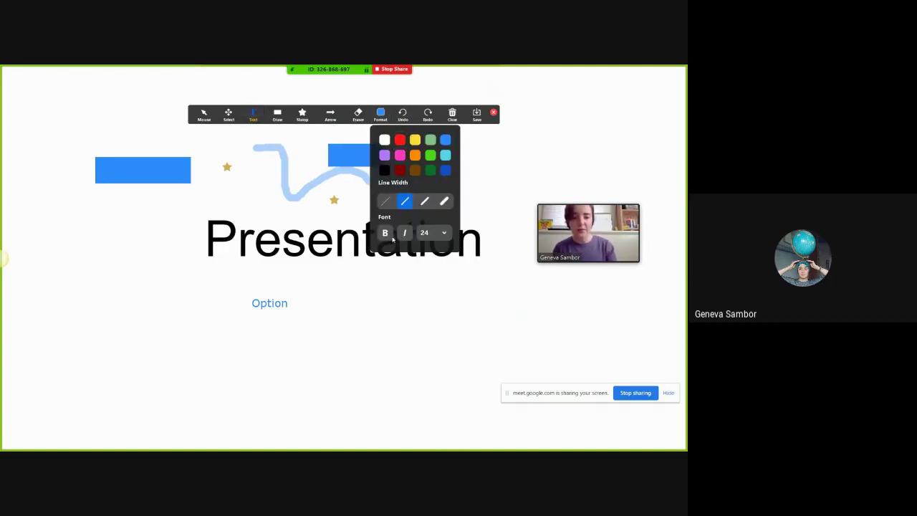
- Erase the small blue rectangle, the freehand curve and the two stars beside them
left_click(358, 115)
left_click(363, 155)
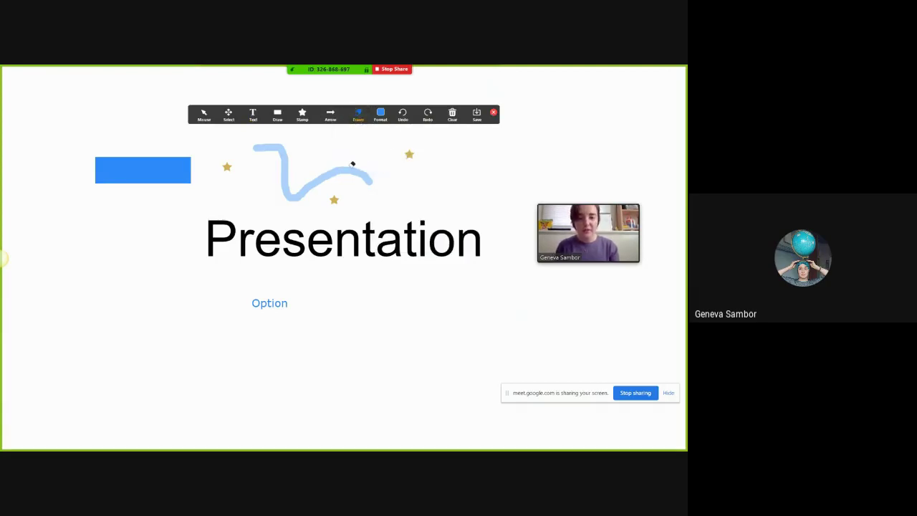
left_click(340, 170)
left_click(334, 199)
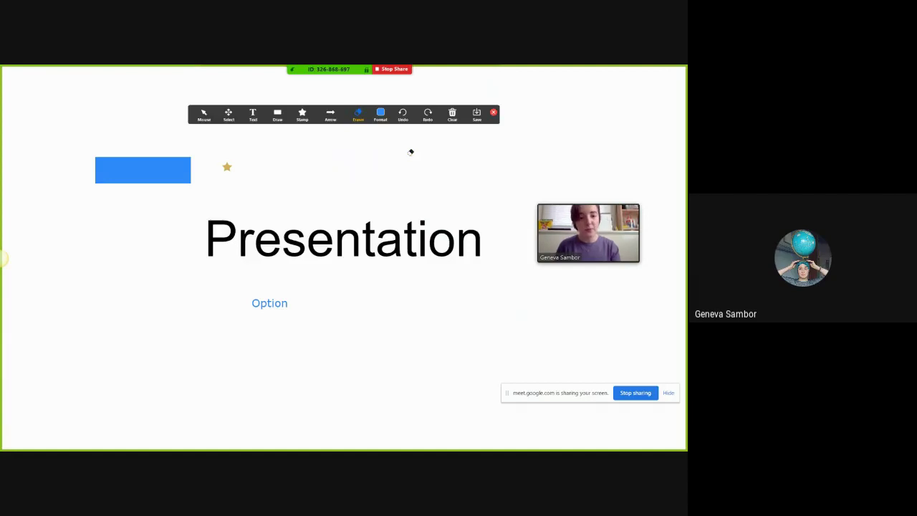
- Clear all drawings from the shared slide and return to the normal mouse pointer
left_click(452, 115)
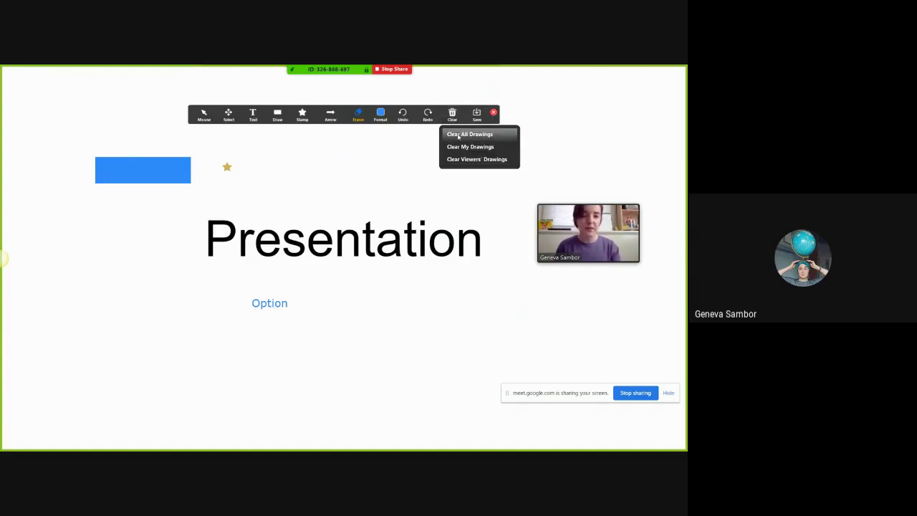
left_click(459, 135)
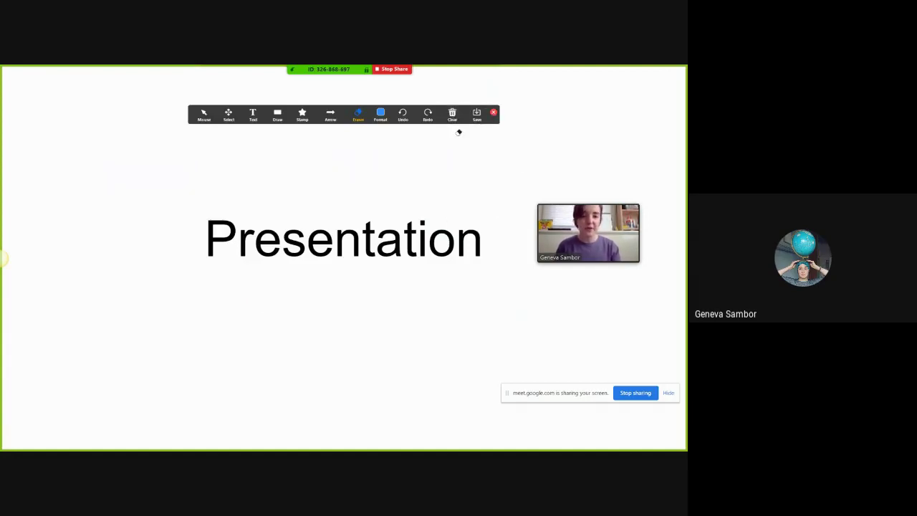
left_click(203, 116)
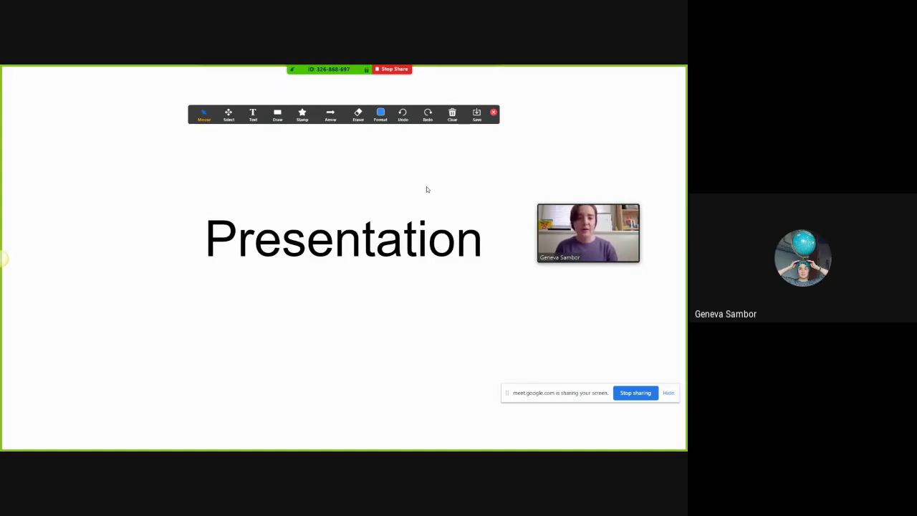
- Stop sharing the screen and end the meeting for all participants
left_click(387, 69)
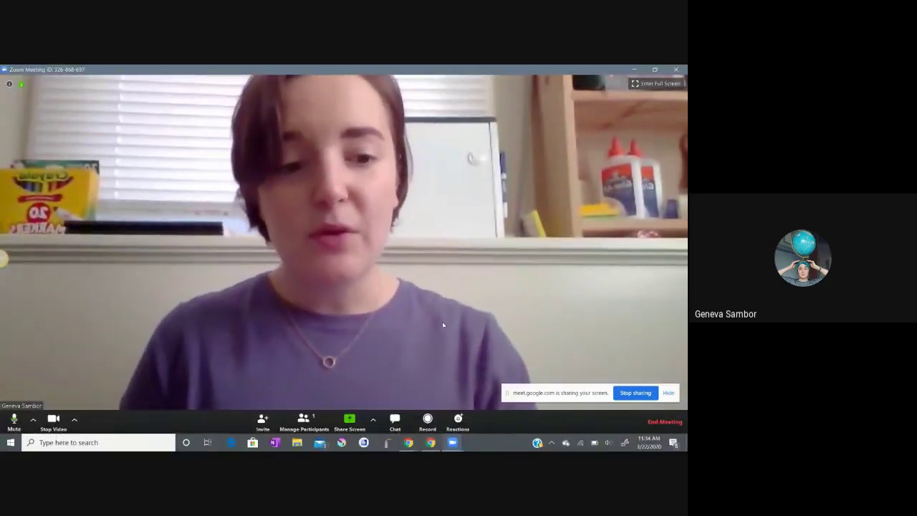
mouse_move(536, 424)
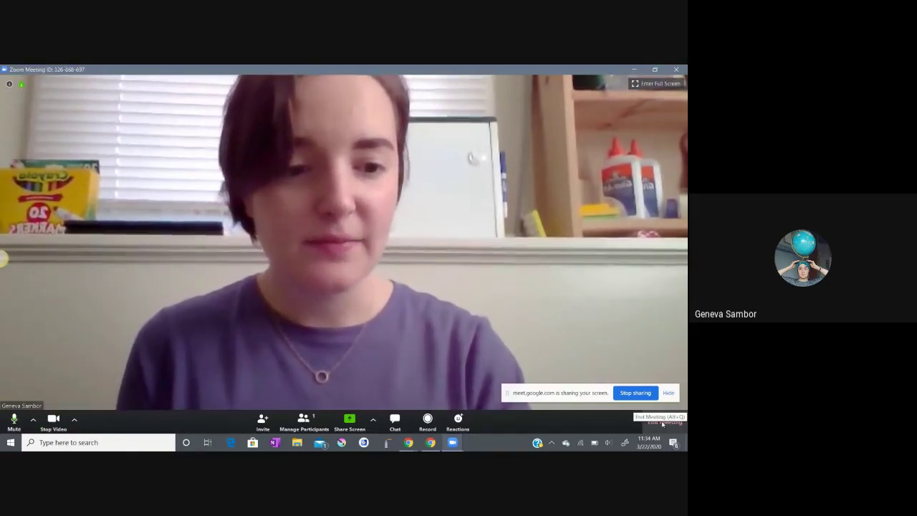
left_click(659, 424)
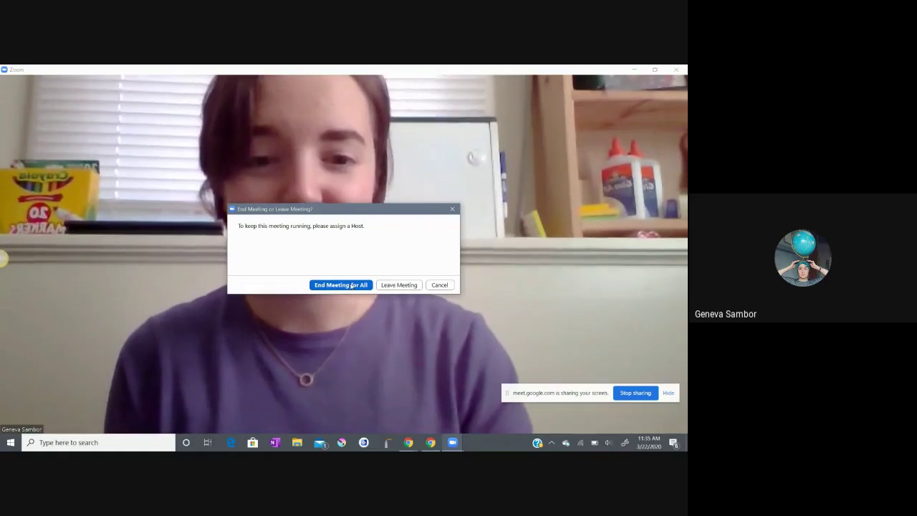
left_click(352, 285)
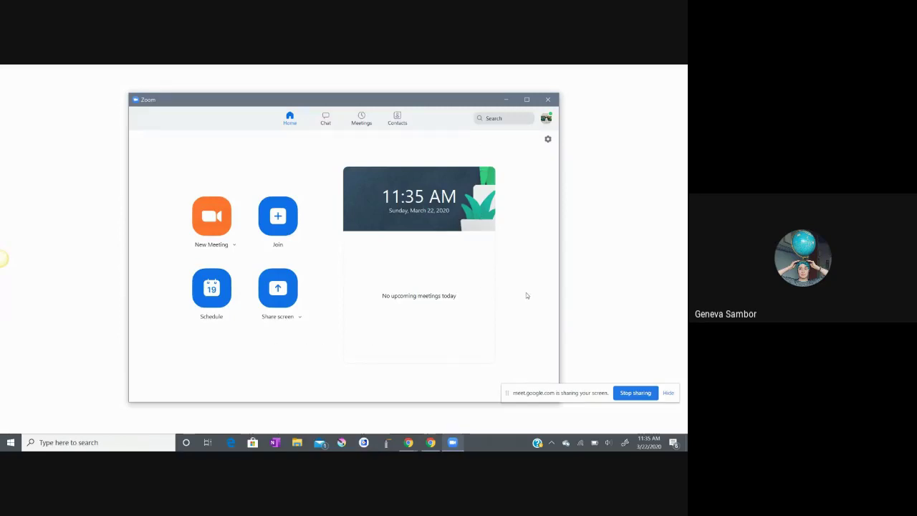
- Switch to the Google Meet call in Chrome and turn the camera on
mouse_move(430, 445)
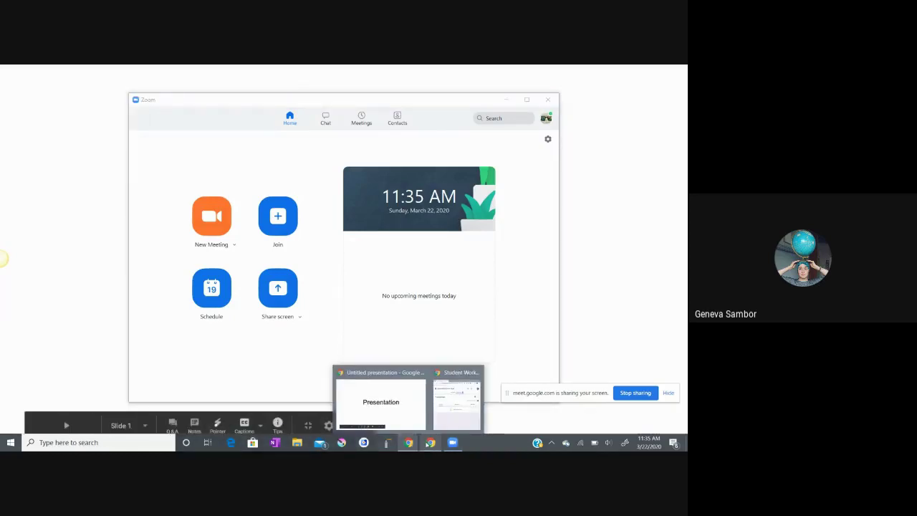
key("Escape")
left_click(358, 71)
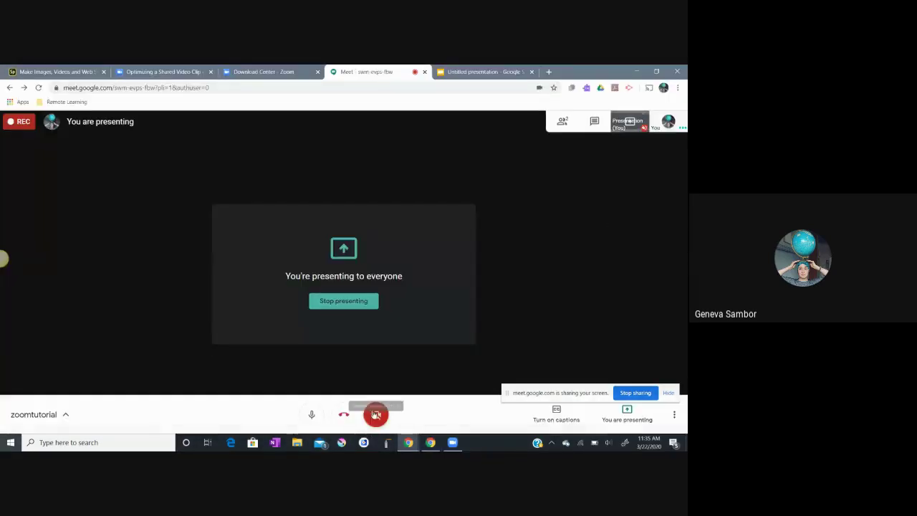
left_click(375, 415)
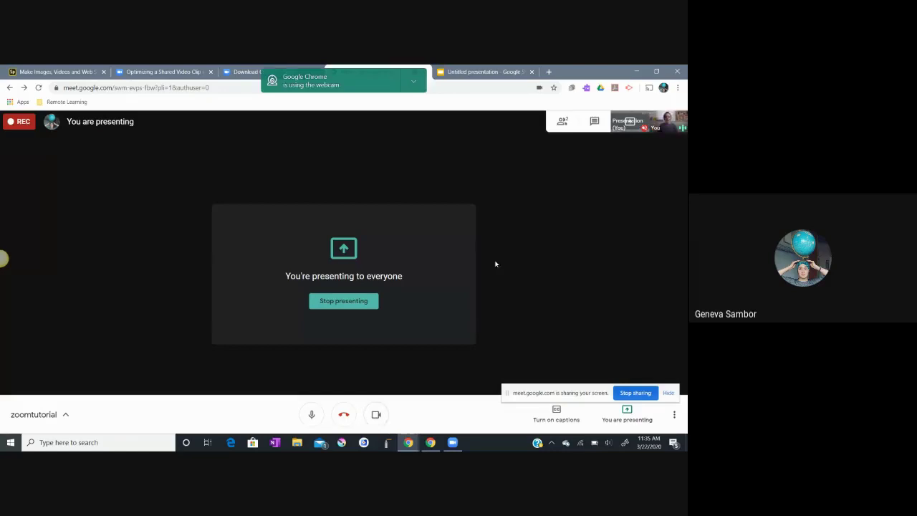